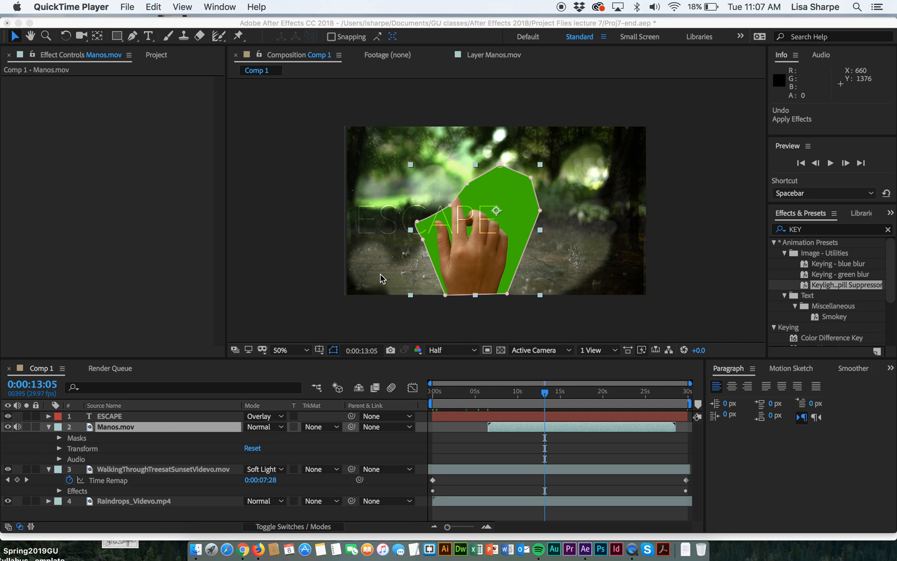
# Step: Search the effects for "key" and apply the Keylight, Key Cleaner and Spill Suppressor preset to the Manos.mov layer
pyautogui.click(817, 229)
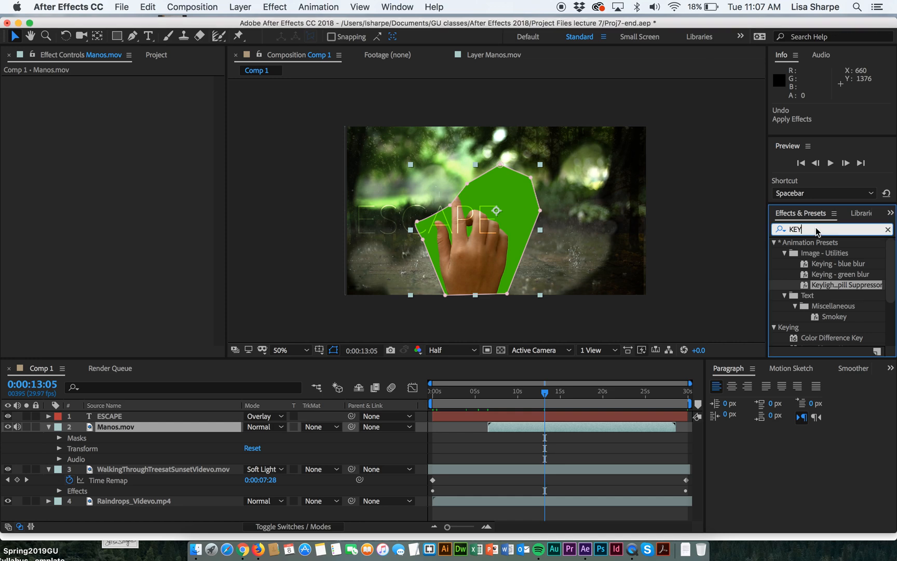
pyautogui.moveTo(802, 228); pyautogui.dragTo(790, 228)
pyautogui.write('kayey')
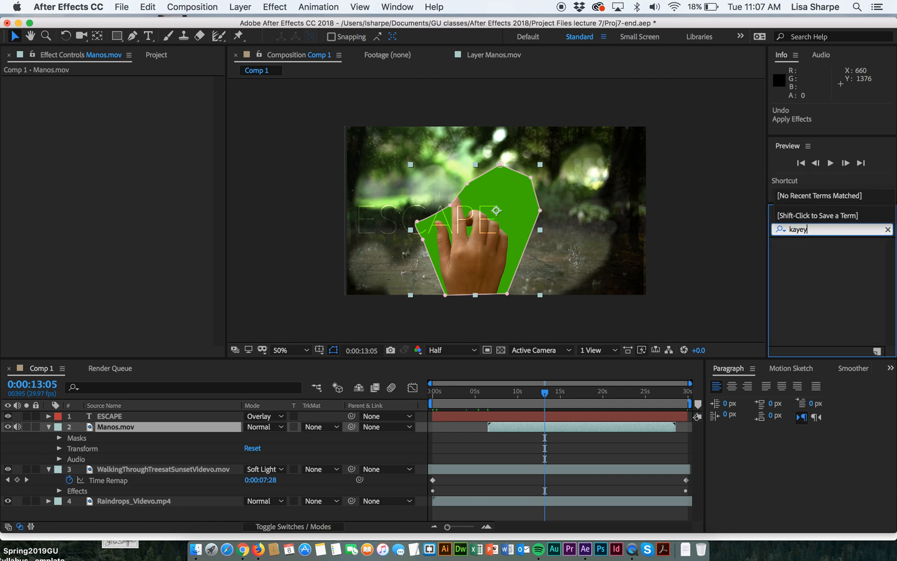
pyautogui.press('BackSpace')
pyautogui.press('BackSpace')
pyautogui.write('ey')
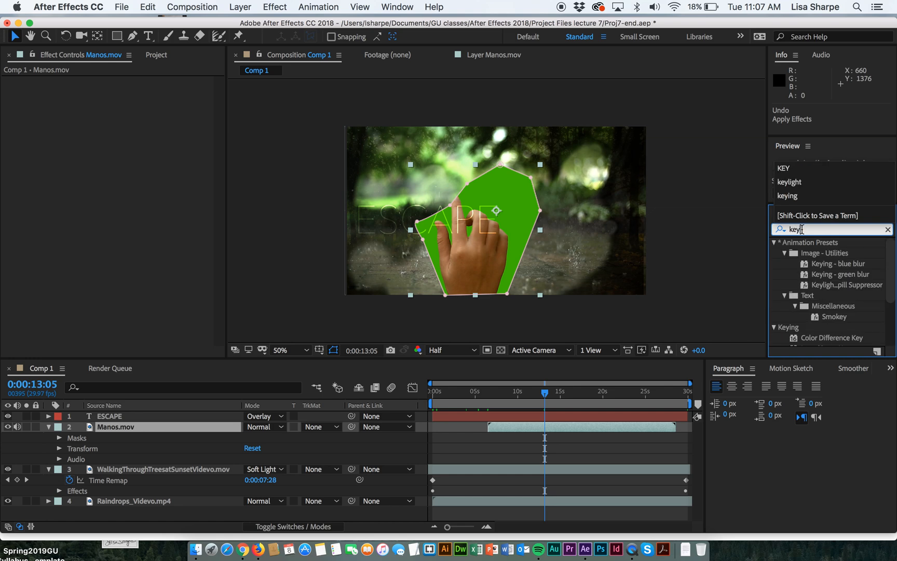
pyautogui.press('Return')
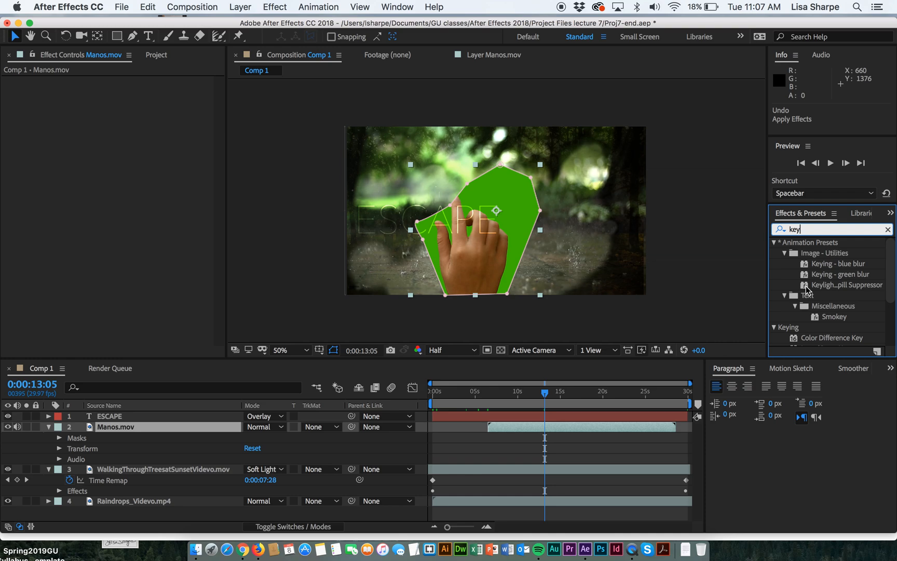
pyautogui.moveTo(806, 285); pyautogui.dragTo(519, 233)
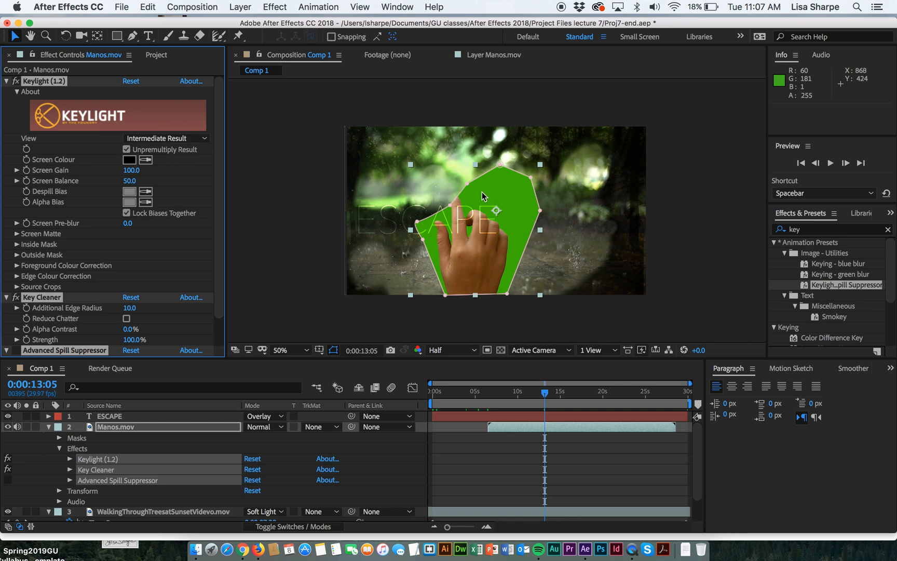
# Step: Set Keylight's Screen Colour to the green sampled from the Manos.mov background, 3CB501
pyautogui.click(126, 161)
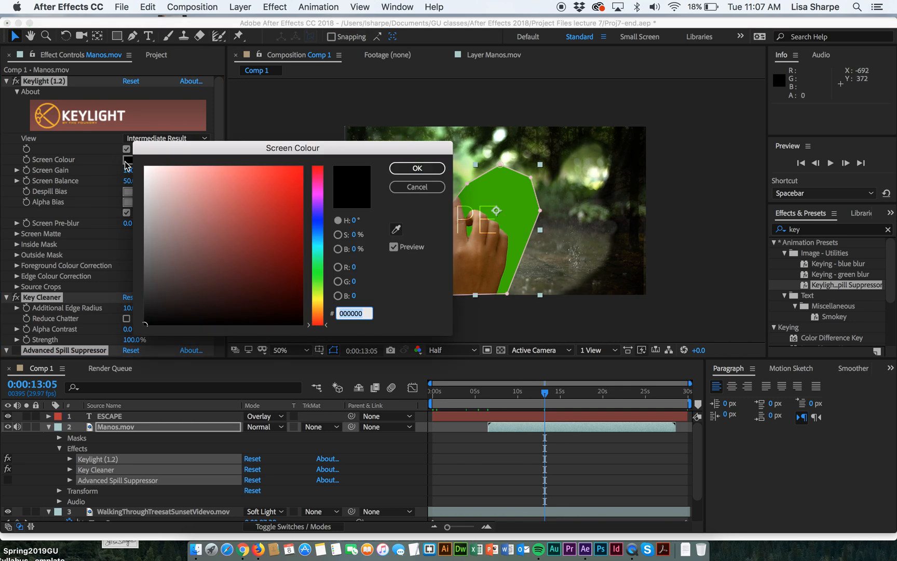
pyautogui.click(394, 231)
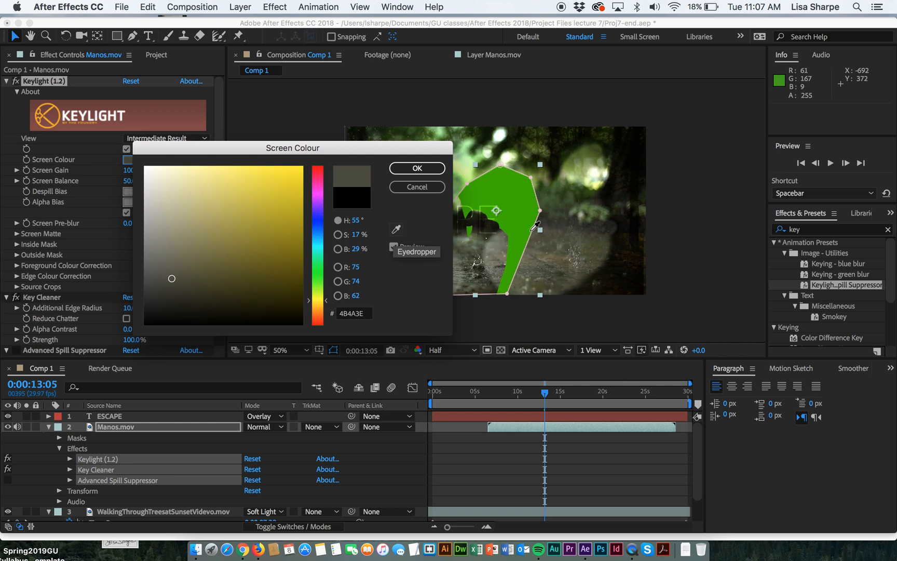
pyautogui.click(518, 225)
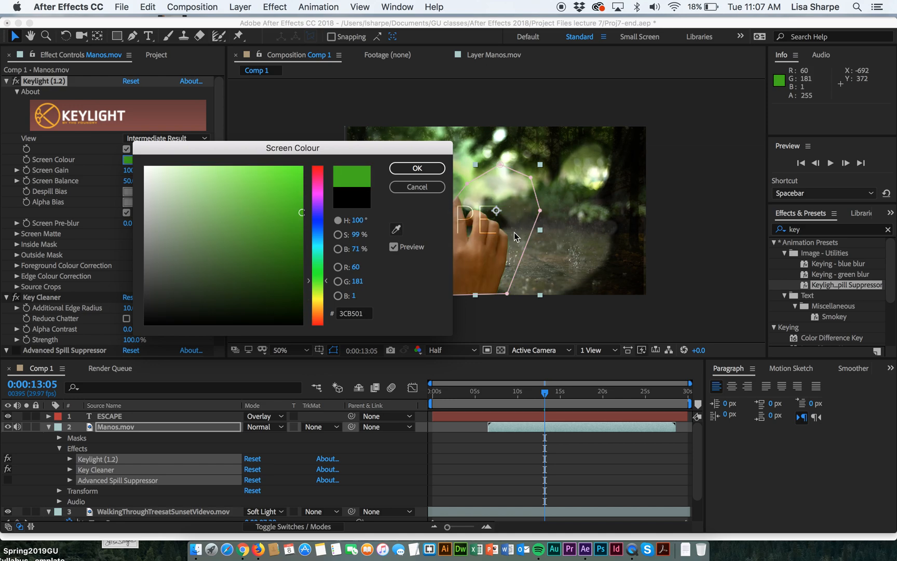
pyautogui.click(417, 168)
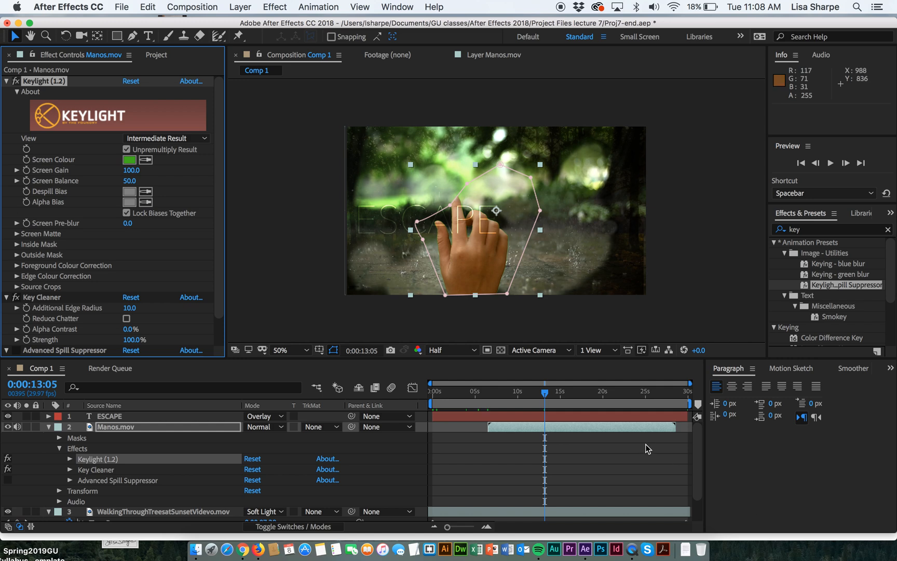
# Step: Preview the keyed composition from the beginning, and again from 0:00:04:29
pyautogui.moveTo(548, 393); pyautogui.dragTo(404, 396)
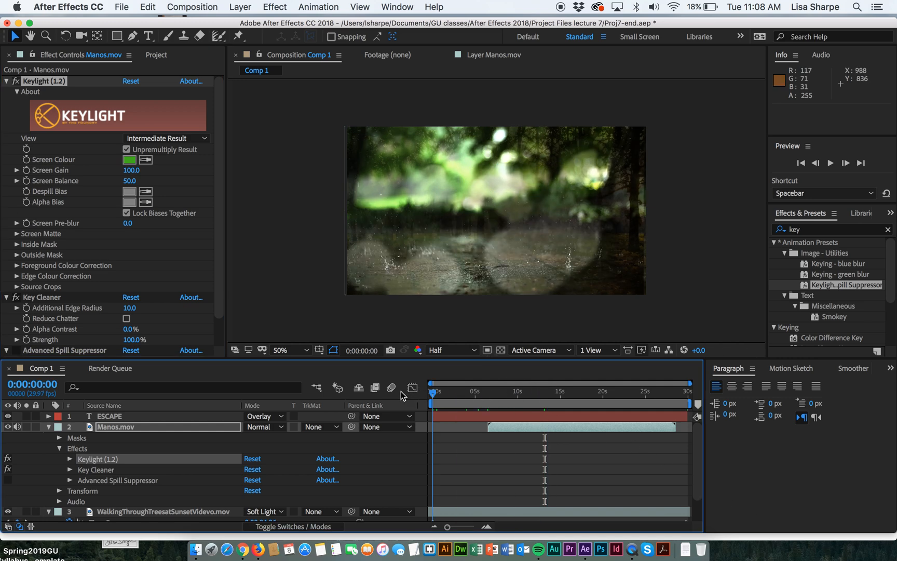
pyautogui.press('space')
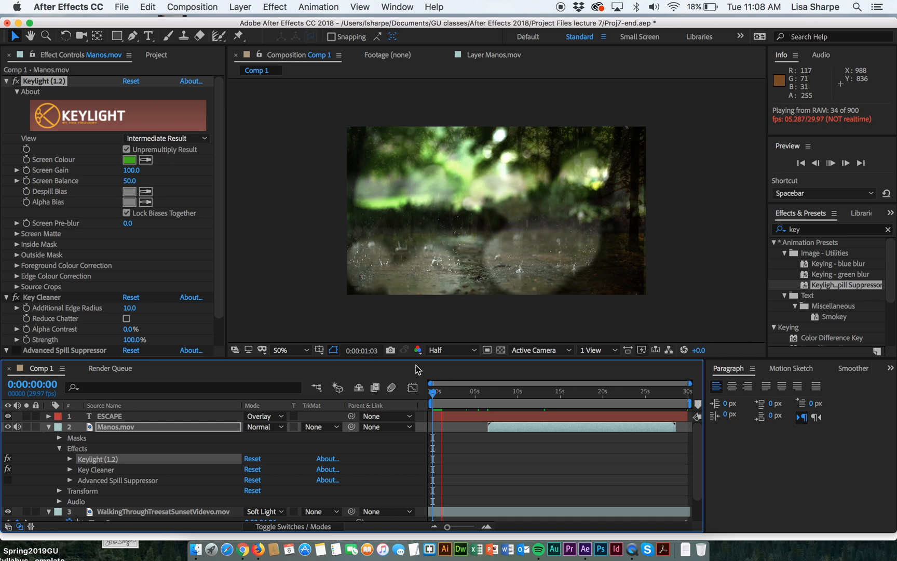
pyautogui.moveTo(432, 395); pyautogui.dragTo(473, 400)
pyautogui.press('space')
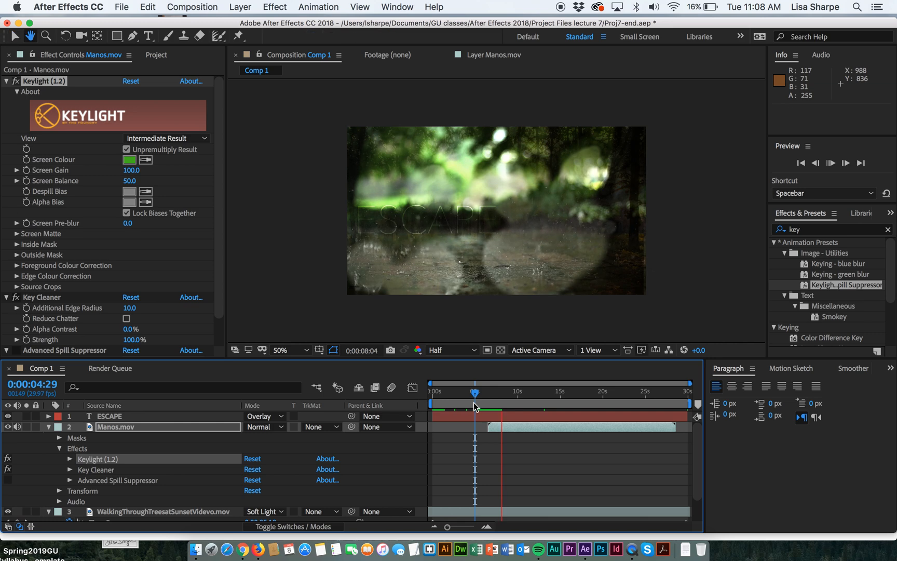
pyautogui.press('space')
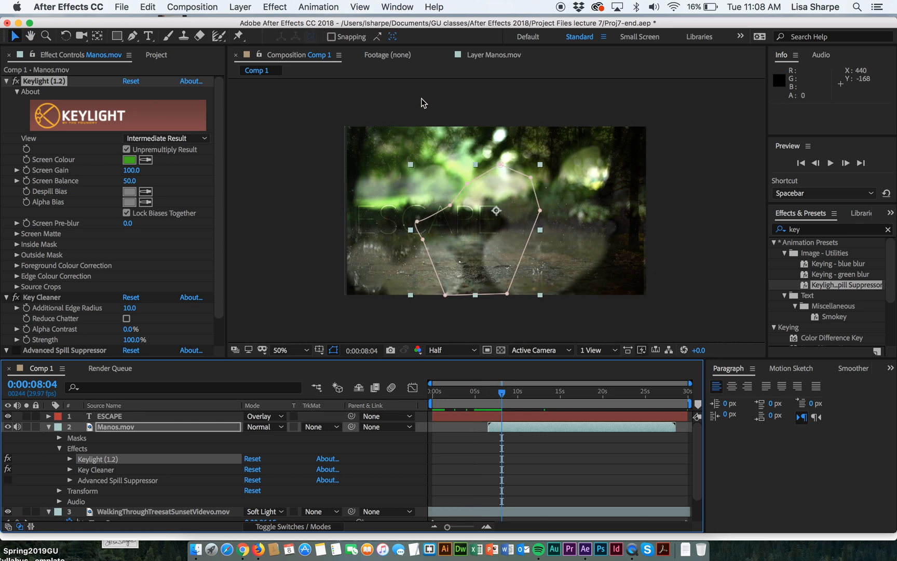
# Step: At 0:00:07:14, move the two upper-left mask vertices of Manos.mov outward to clear the raised finger
pyautogui.moveTo(501, 391)
pyautogui.mouseDown()
pyautogui.moveTo(491, 391)
pyautogui.moveTo(499, 391)
pyautogui.mouseUp()
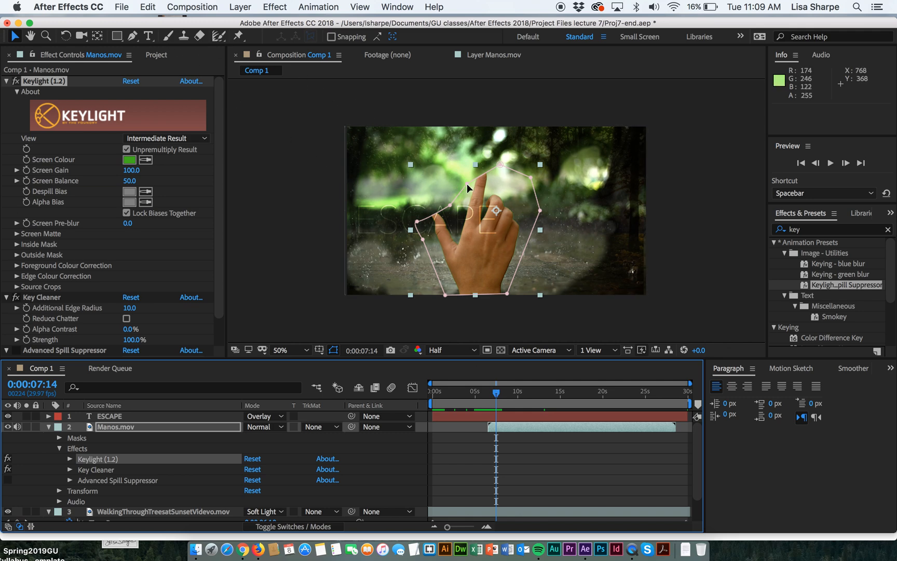
pyautogui.moveTo(467, 183); pyautogui.dragTo(462, 162)
pyautogui.moveTo(449, 205); pyautogui.dragTo(436, 198)
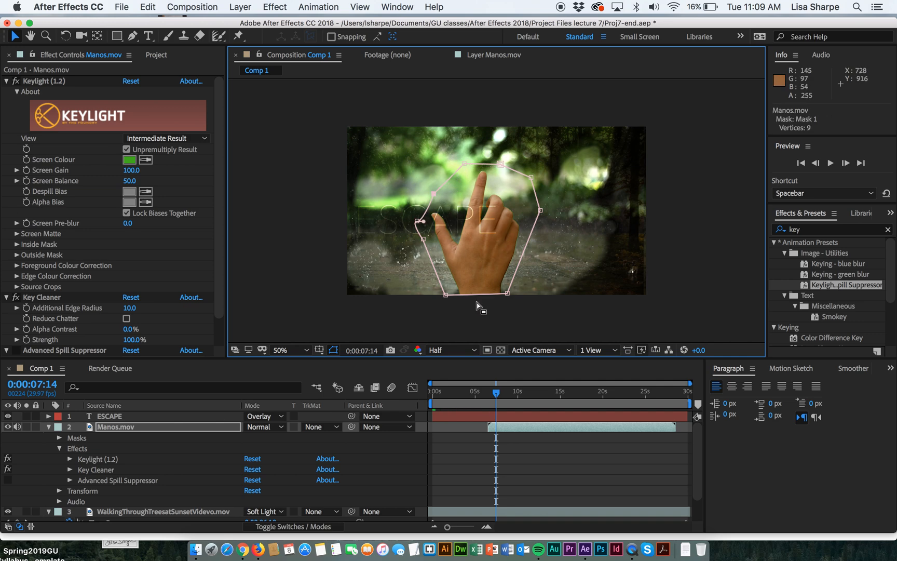
# Step: Play back the hand's entrance from 0:00:06:20 to check the reshaped mask
pyautogui.click(501, 394)
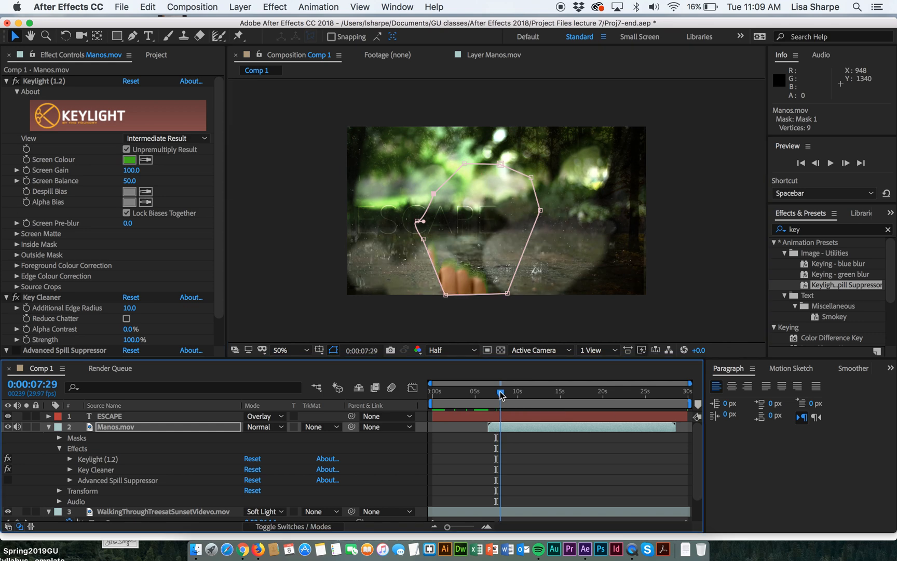
pyautogui.moveTo(501, 395); pyautogui.dragTo(488, 394)
pyautogui.press('space')
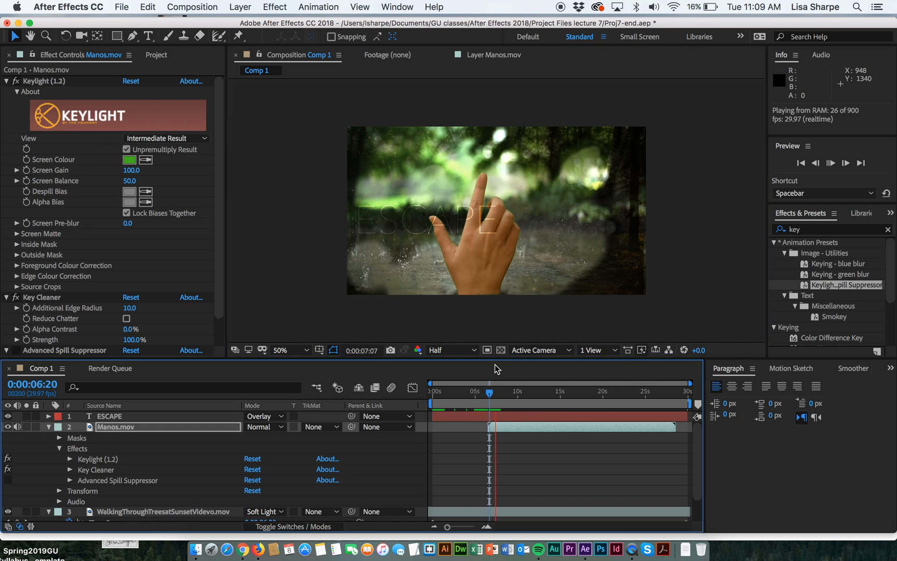
pyautogui.press('space')
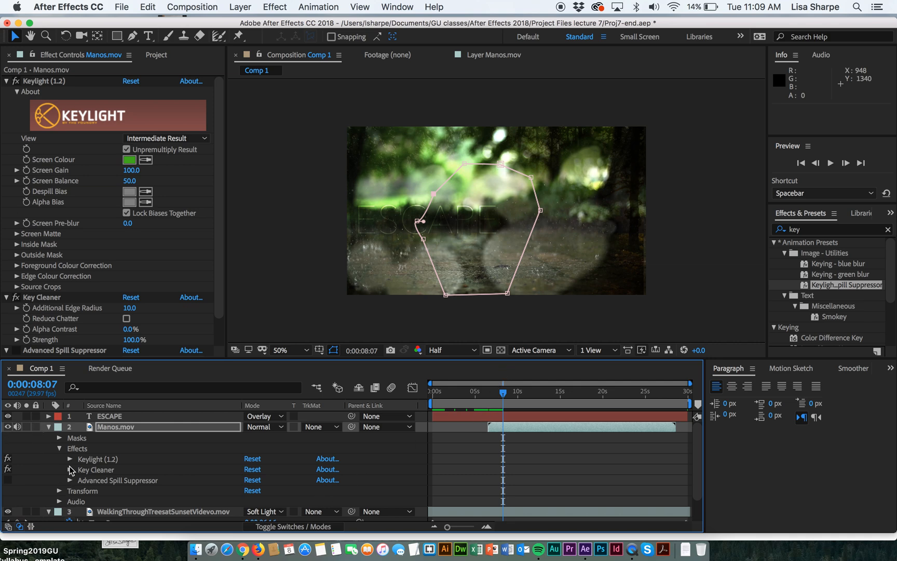
# Step: Add an Audio Levels keyframe of -192 dB to Manos.mov at 0:00:08:07
pyautogui.click(61, 449)
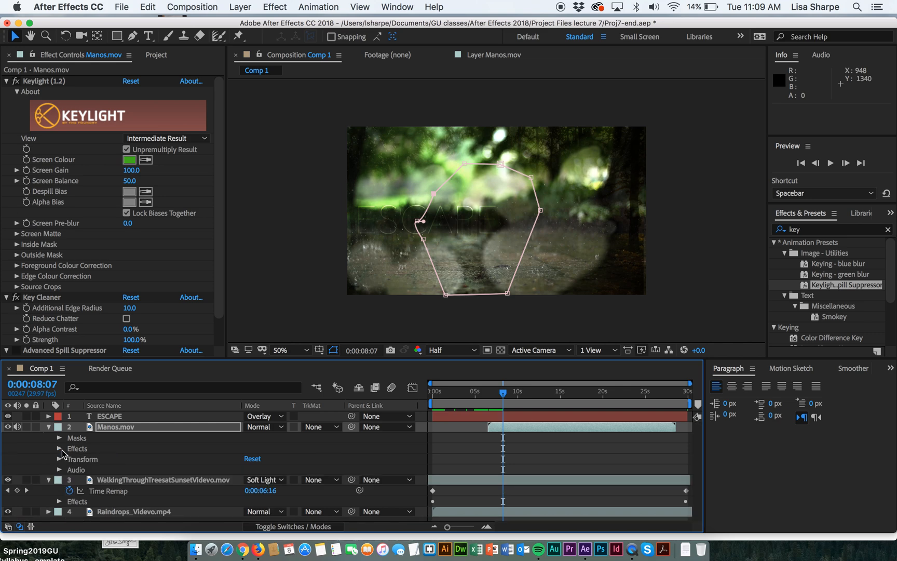
pyautogui.click(59, 470)
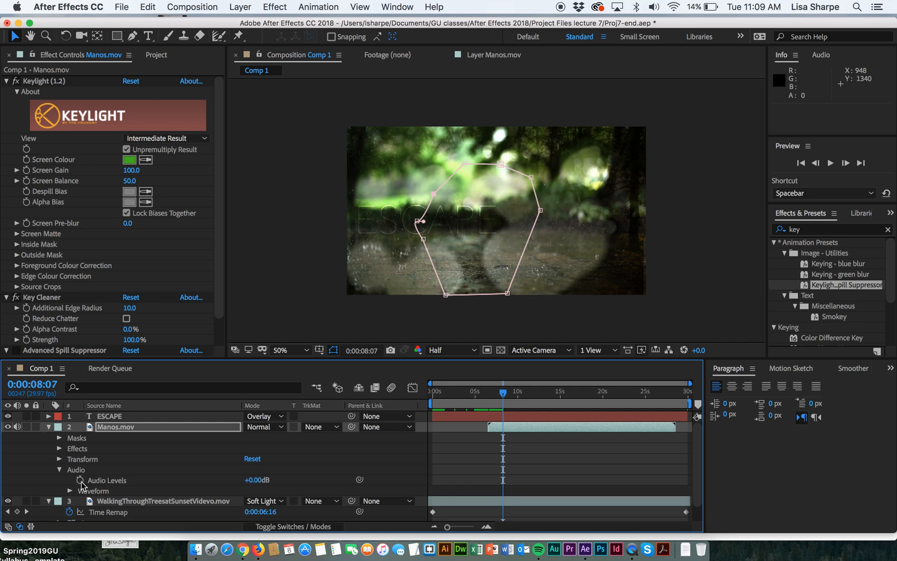
pyautogui.click(80, 480)
pyautogui.click(254, 482)
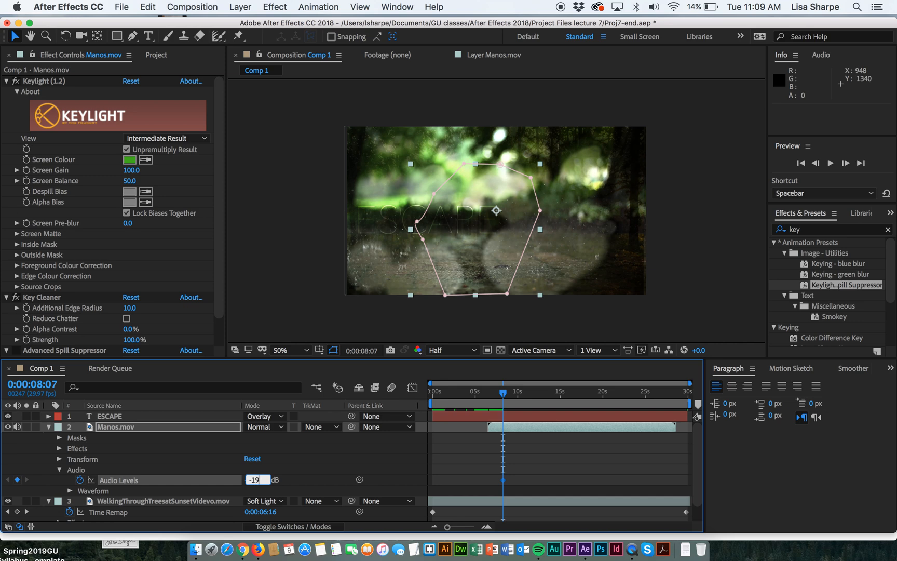
pyautogui.press('Return')
# Step: Play back the Manos.mov clip from 0:00:06:24 and examine the hand up to 0:00:09:18
pyautogui.click(498, 394)
pyautogui.moveTo(497, 397); pyautogui.dragTo(491, 395)
pyautogui.press('space')
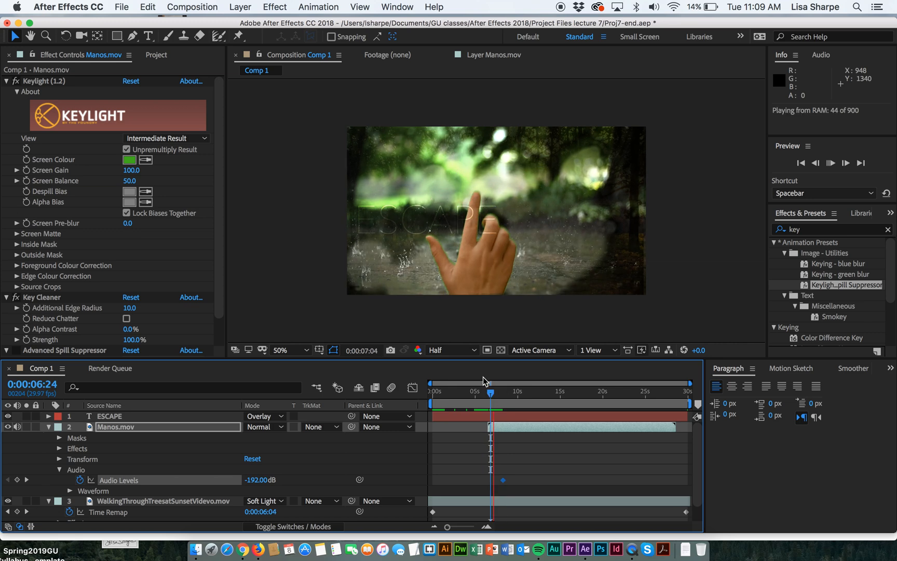
pyautogui.press('space')
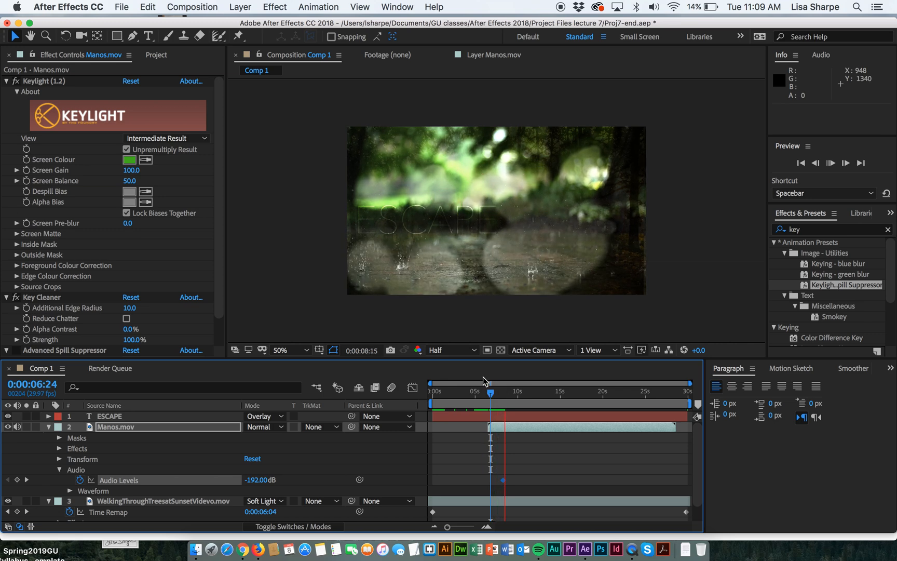
pyautogui.moveTo(505, 393)
pyautogui.mouseDown()
pyautogui.moveTo(495, 396)
pyautogui.moveTo(527, 396)
pyautogui.moveTo(517, 387)
pyautogui.mouseUp()
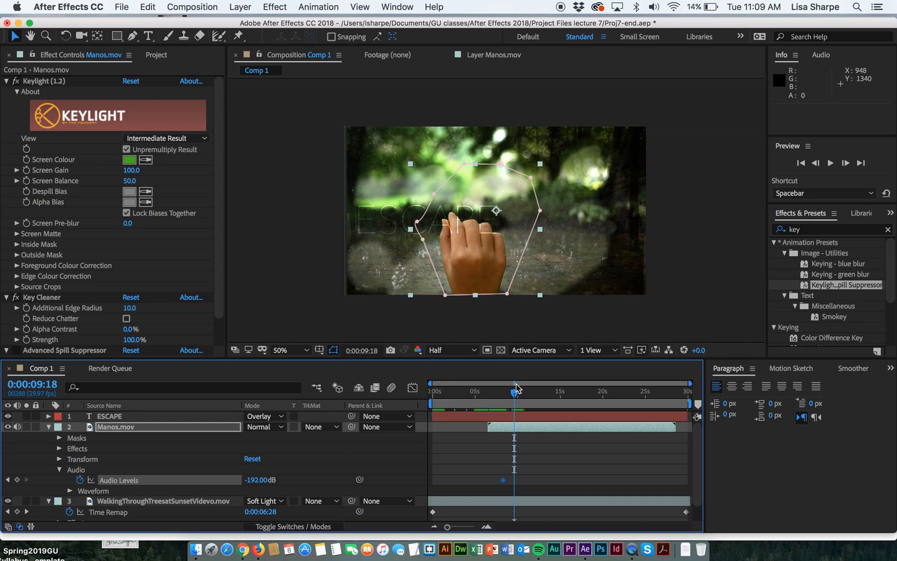
# Step: At 0:00:07:18, move the Manos.mov layer down to position 952.2, 665.5 and lock the layer
pyautogui.moveTo(514, 393); pyautogui.dragTo(499, 395)
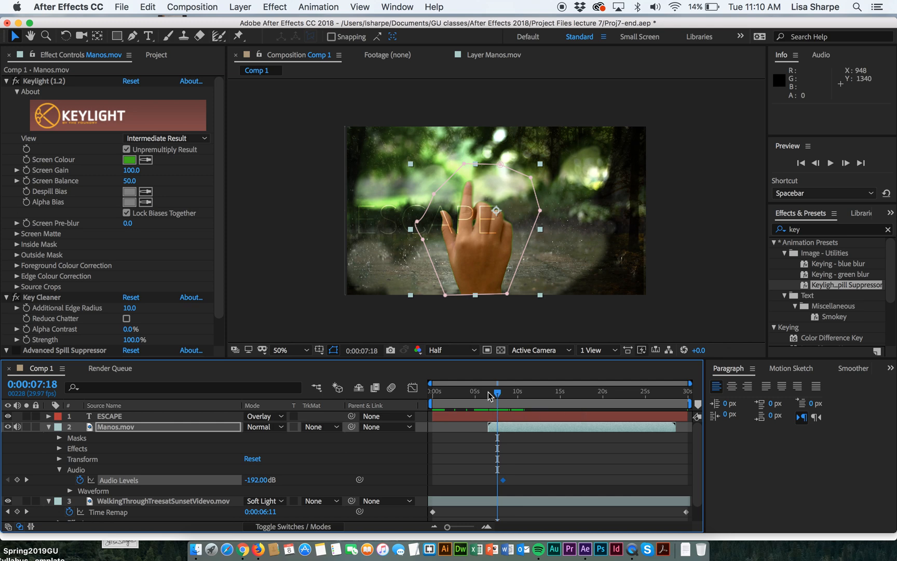
pyautogui.press(',')
pyautogui.press(',')
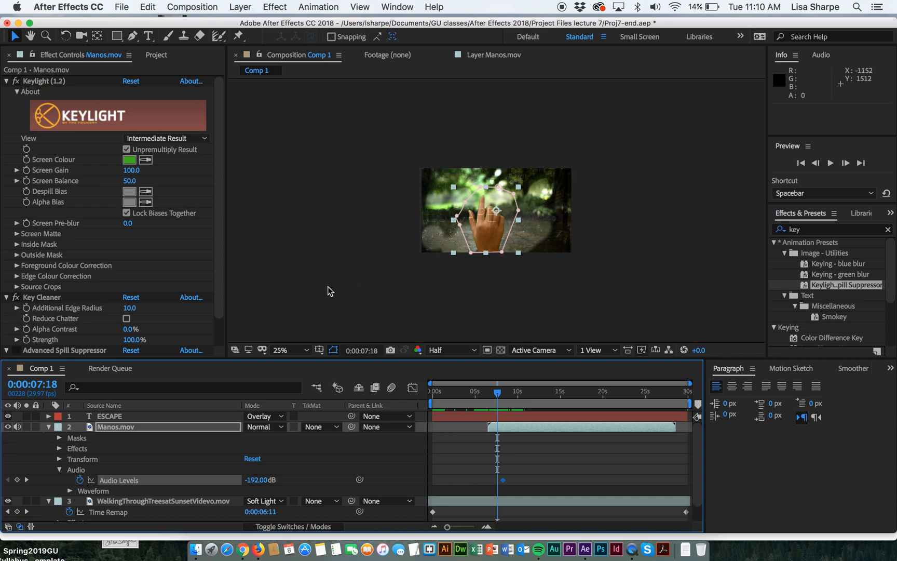
pyautogui.click(308, 350)
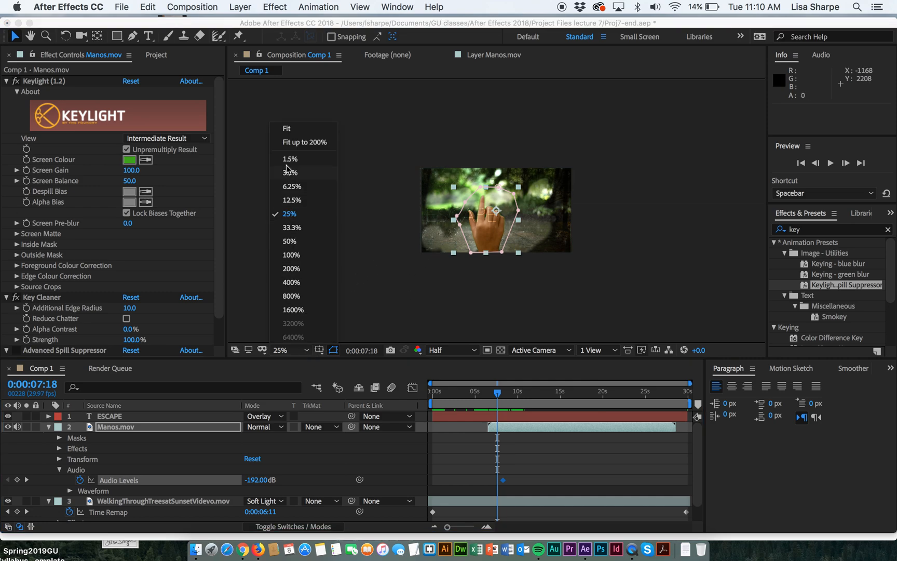
pyautogui.click(291, 135)
pyautogui.moveTo(370, 251); pyautogui.dragTo(367, 275)
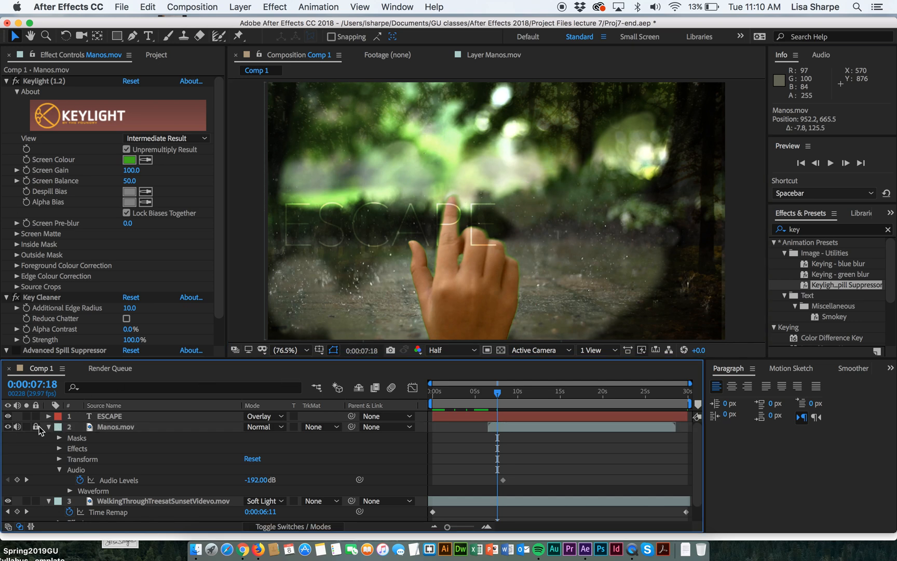
# Step: Add Position keyframes to the ESCAPE text layer at 0:00:07:18 and 0:00:07:14, keeping the text at 47.1, 685.1
pyautogui.click(107, 419)
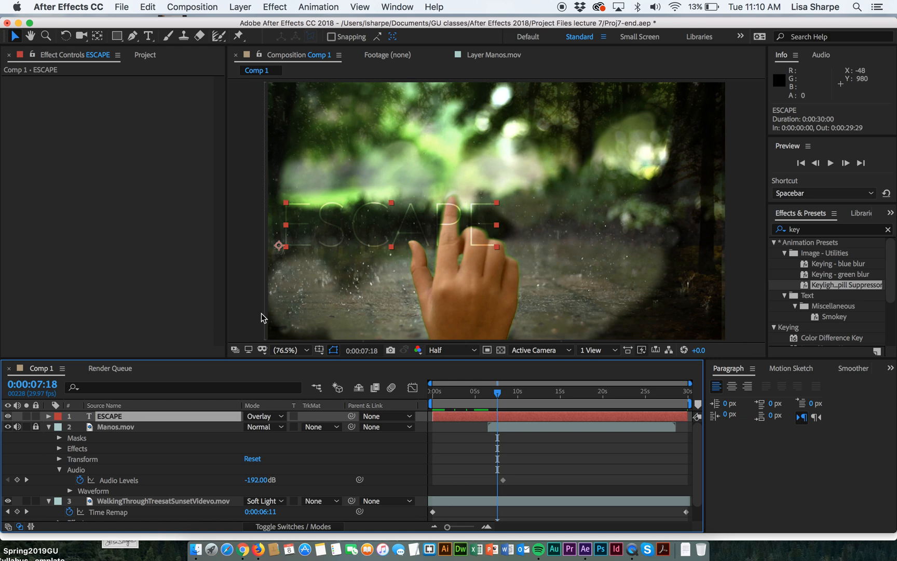
pyautogui.click(49, 427)
pyautogui.click(50, 418)
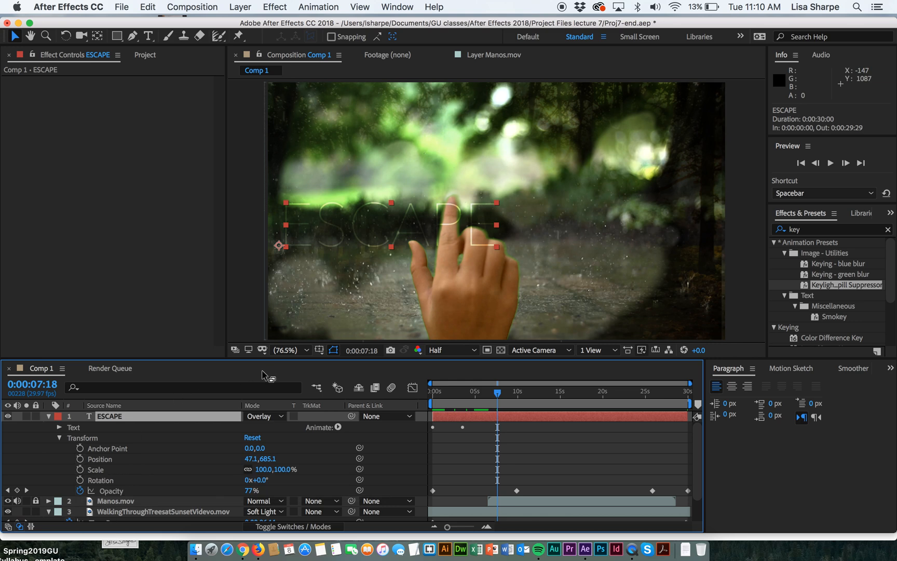
pyautogui.press(',')
pyautogui.press(',')
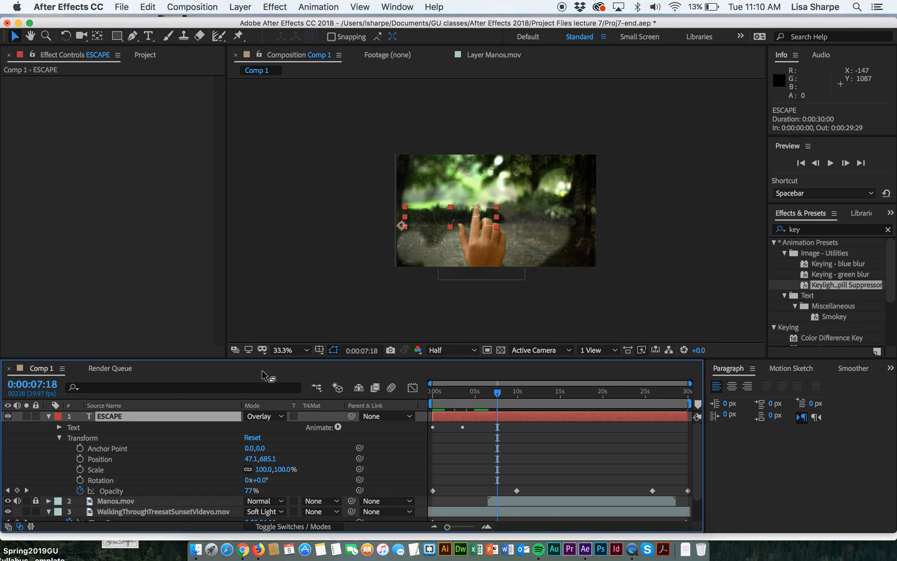
pyautogui.press('super+0')
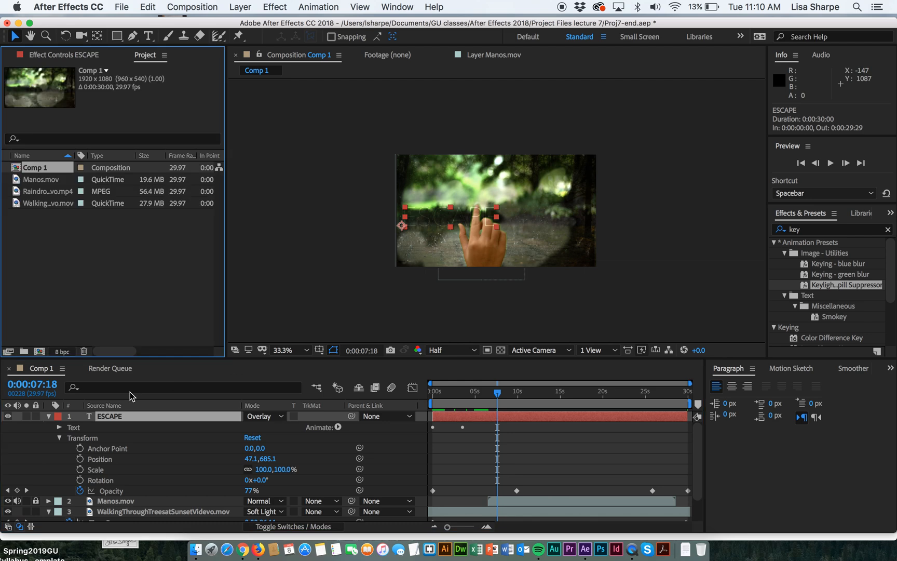
pyautogui.click(80, 460)
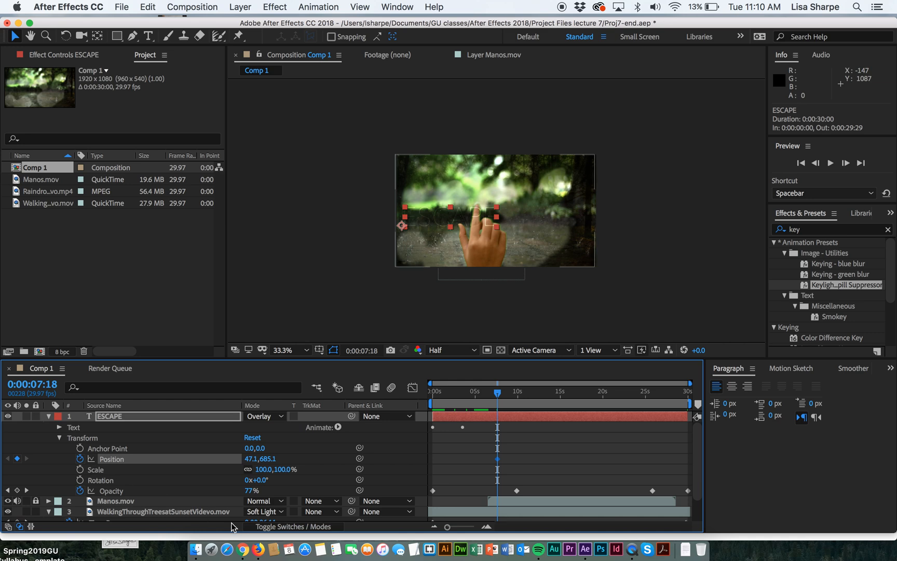
pyautogui.moveTo(498, 394); pyautogui.dragTo(497, 393)
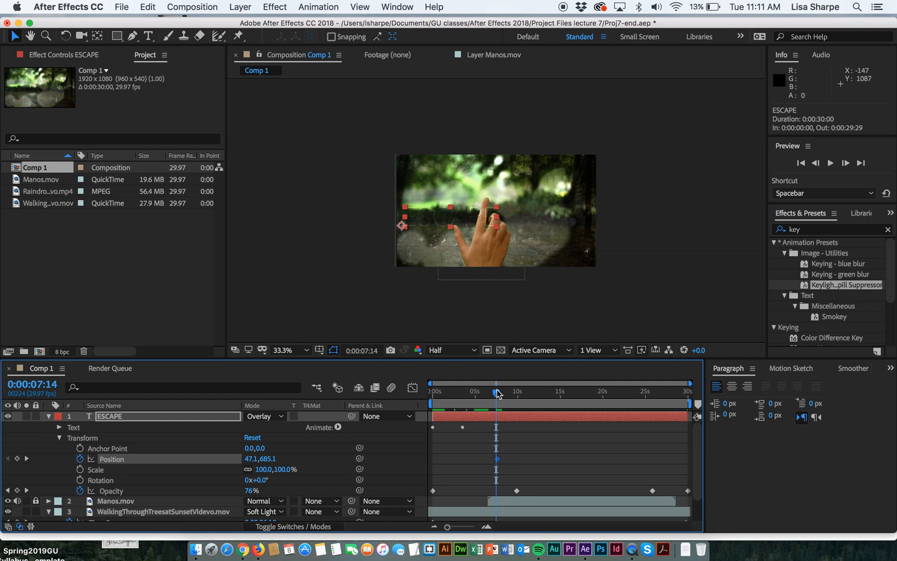
pyautogui.click(17, 459)
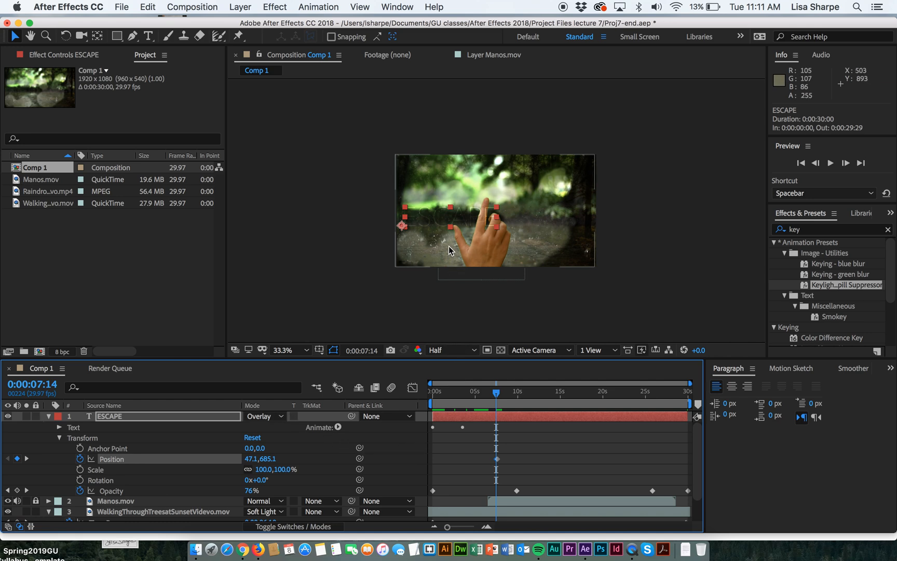
# Step: Reset the ESCAPE layer's Position animation with one keyframe at 0:00:08:04, moving the text below the frame to 23.1, 1327.1
pyautogui.moveTo(497, 394); pyautogui.dragTo(503, 395)
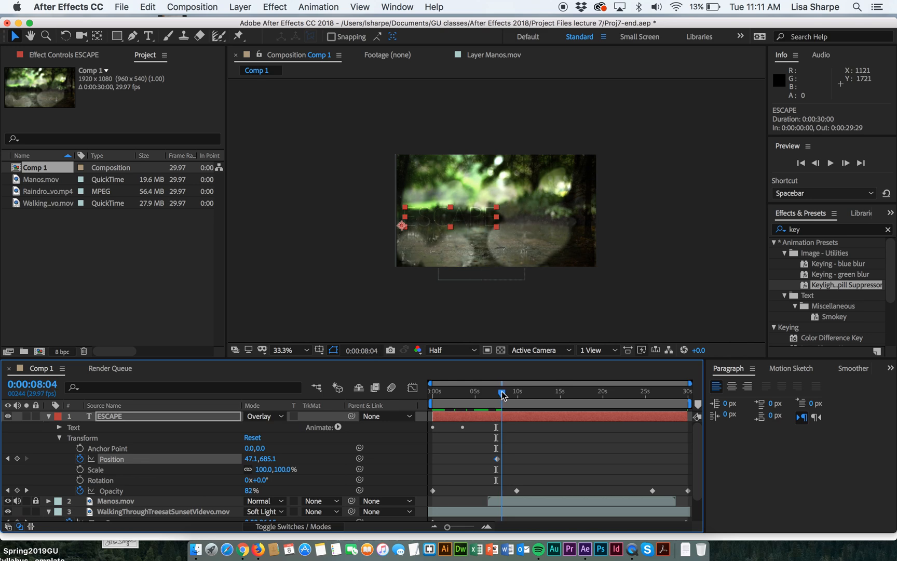
pyautogui.click(81, 459)
pyautogui.click(80, 458)
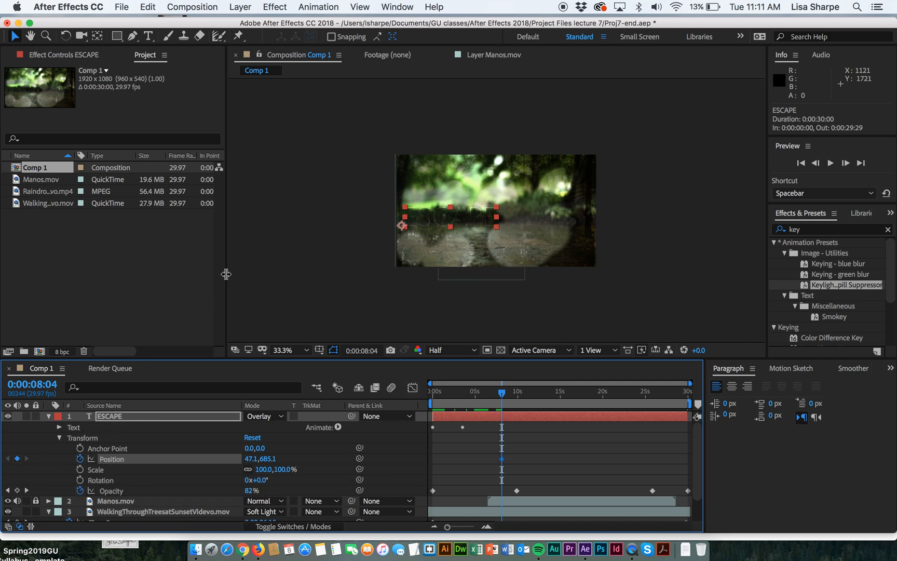
pyautogui.moveTo(450, 226); pyautogui.dragTo(453, 287)
pyautogui.press('super+z')
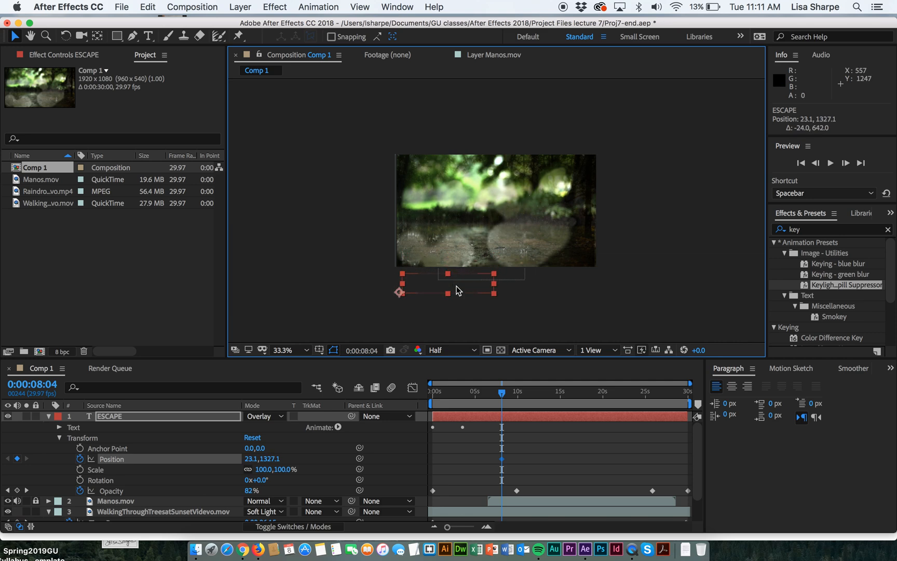
# Step: Play back the composition from 0:00:00:00 to about 0:00:08:27 and check where the ESCAPE text sits
pyautogui.moveTo(502, 398); pyautogui.dragTo(411, 388)
pyautogui.press('space')
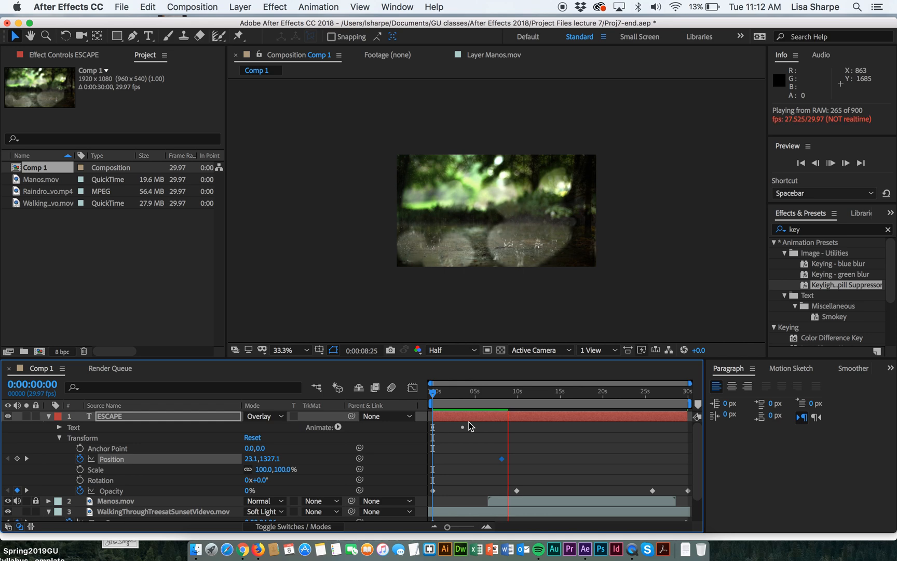
pyautogui.press('space')
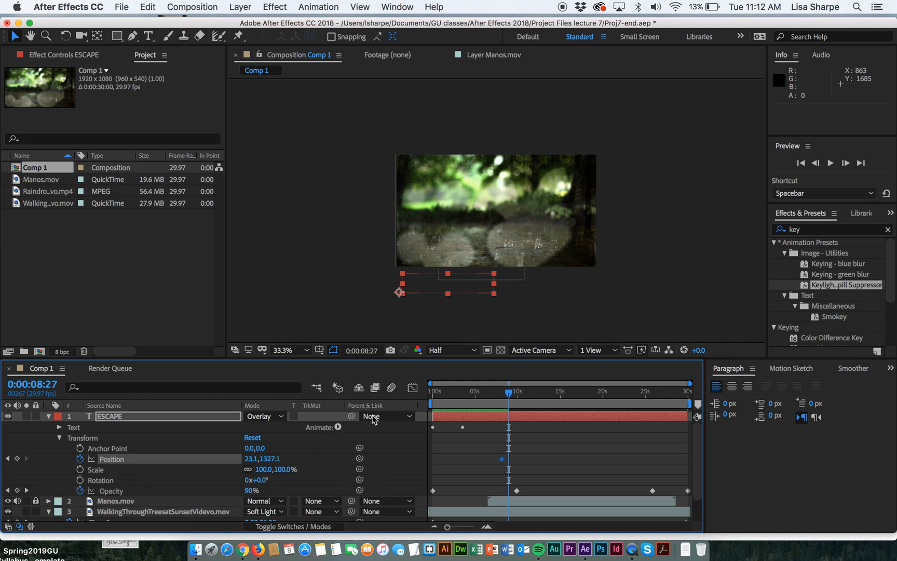
# Step: Add a Position keyframe to the ESCAPE layer at 0:00:00:00 with the text moved up to 23.1, 631.1
pyautogui.moveTo(509, 393); pyautogui.dragTo(431, 383)
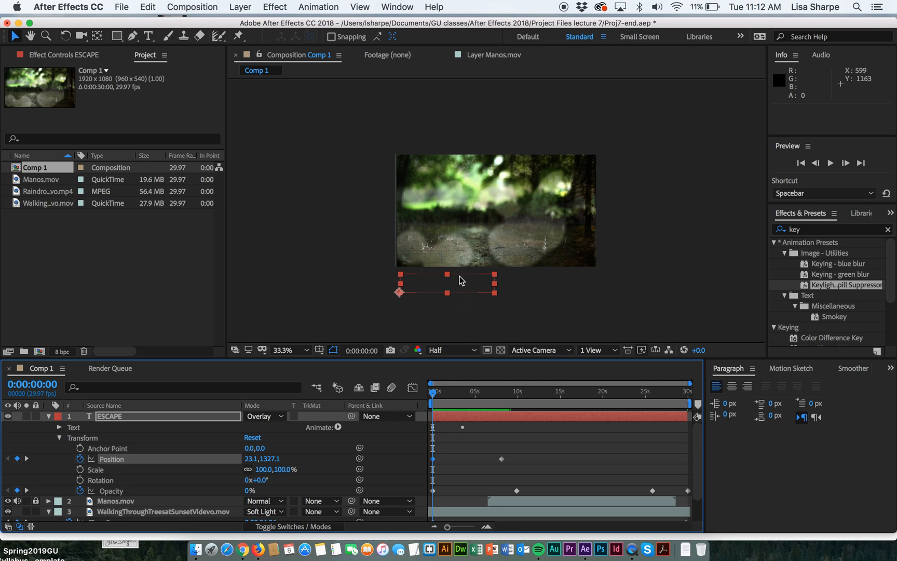
pyautogui.moveTo(461, 287); pyautogui.dragTo(464, 219)
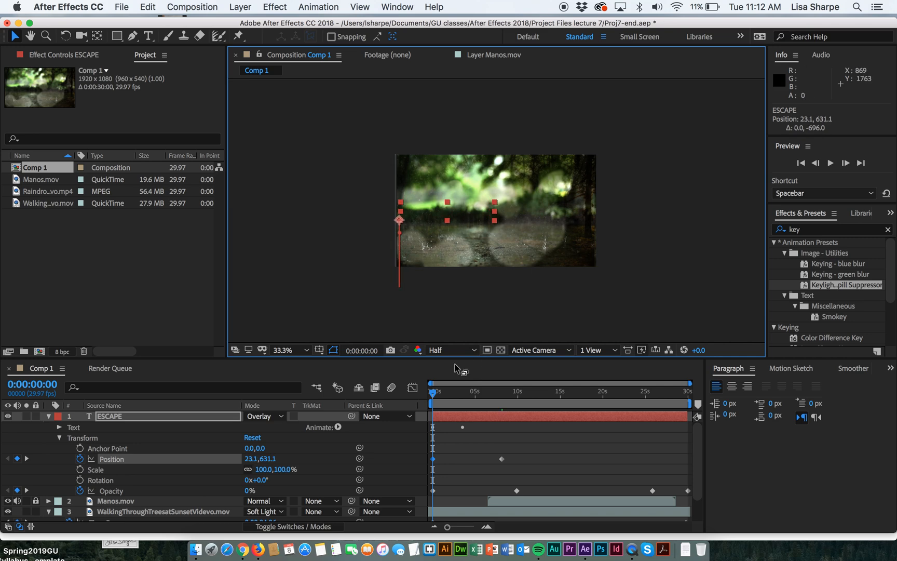
pyautogui.moveTo(434, 399)
pyautogui.mouseDown()
pyautogui.moveTo(495, 395)
pyautogui.moveTo(425, 401)
pyautogui.mouseUp()
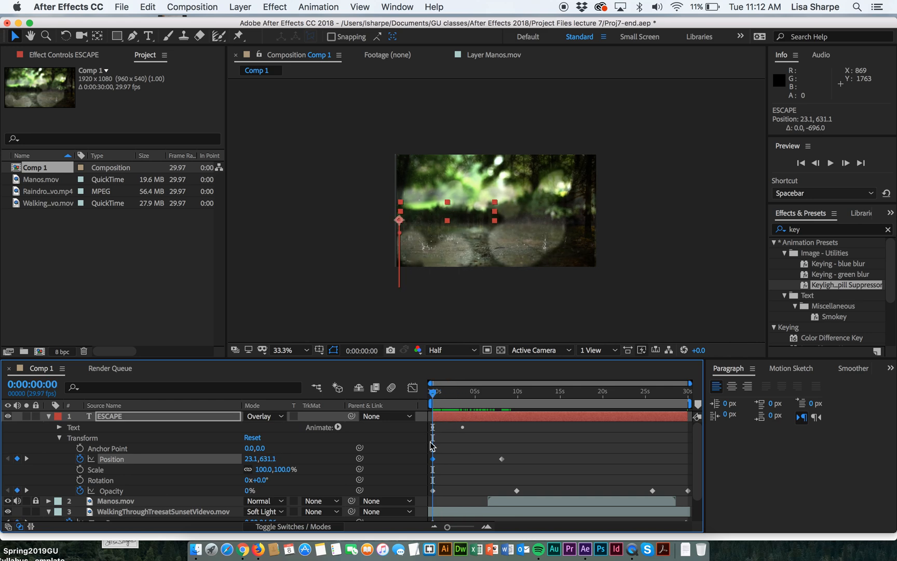
# Step: Shift the ESCAPE layer's first Position keyframe to 0:00:07:19, matching the text's drop to the hand's downward swipe
pyautogui.moveTo(432, 459); pyautogui.dragTo(479, 457)
pyautogui.moveTo(434, 401); pyautogui.dragTo(498, 408)
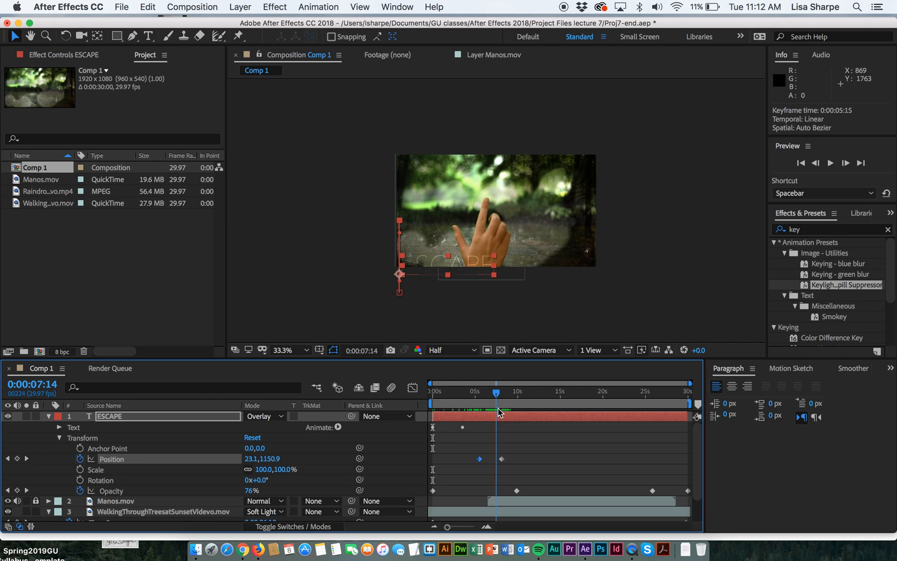
pyautogui.moveTo(478, 458); pyautogui.dragTo(494, 459)
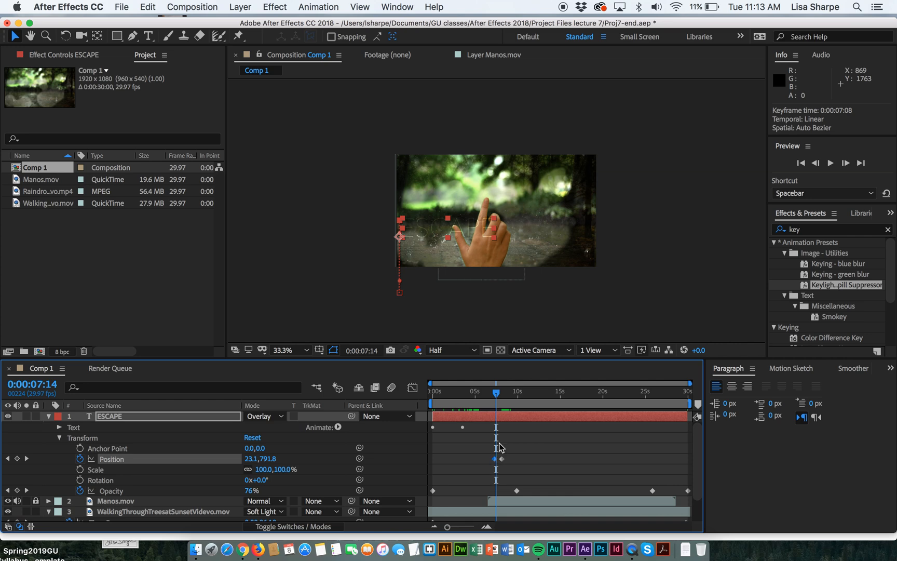
pyautogui.moveTo(498, 393); pyautogui.dragTo(490, 464)
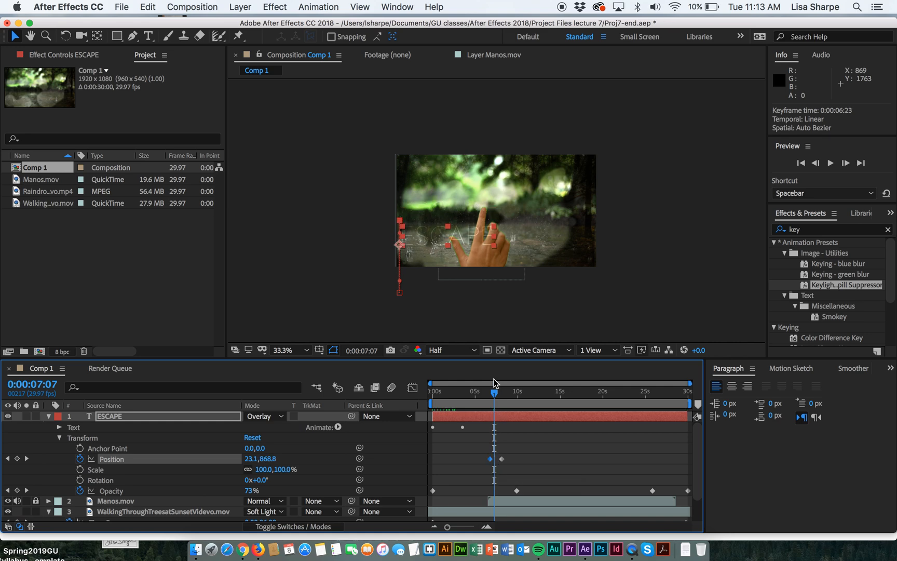
pyautogui.moveTo(494, 395)
pyautogui.mouseDown()
pyautogui.moveTo(499, 401)
pyautogui.moveTo(486, 400)
pyautogui.moveTo(494, 400)
pyautogui.mouseUp()
pyautogui.moveTo(490, 460); pyautogui.dragTo(493, 460)
pyautogui.moveTo(492, 397); pyautogui.dragTo(498, 399)
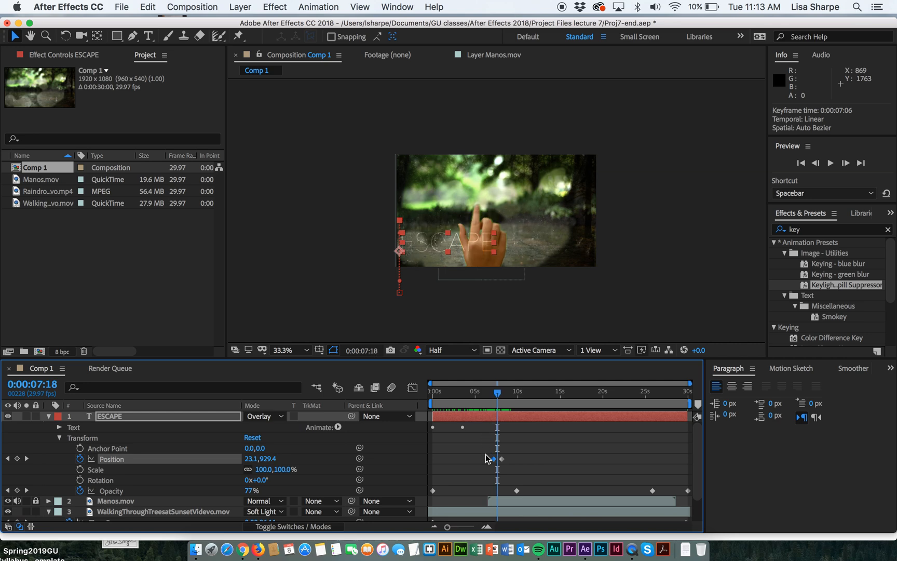
pyautogui.moveTo(494, 459); pyautogui.dragTo(499, 460)
# Step: Replay the section from about 0:00:07:00 to 0:00:09:00 and check the timing of the text's drop against the hand
pyautogui.moveTo(501, 396)
pyautogui.mouseDown()
pyautogui.moveTo(486, 397)
pyautogui.moveTo(498, 406)
pyautogui.mouseUp()
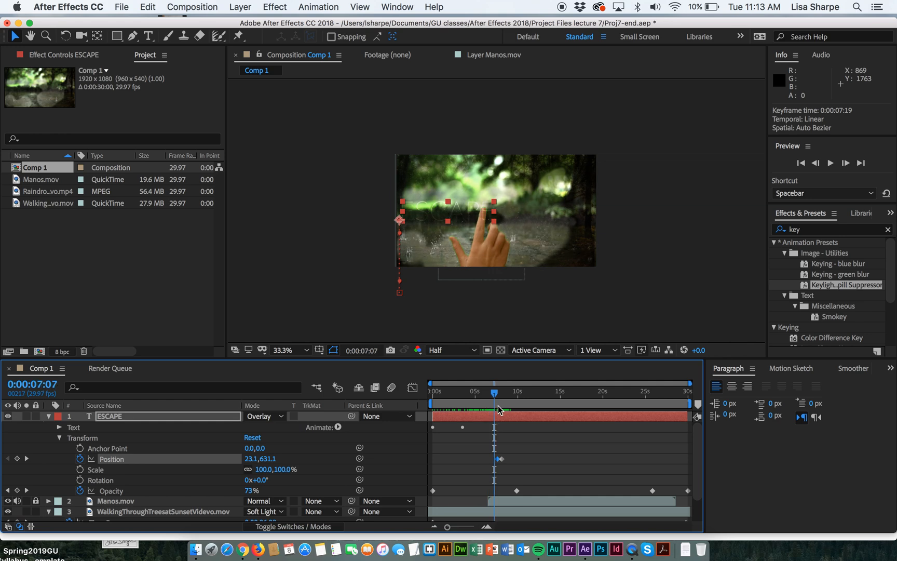
pyautogui.press('space')
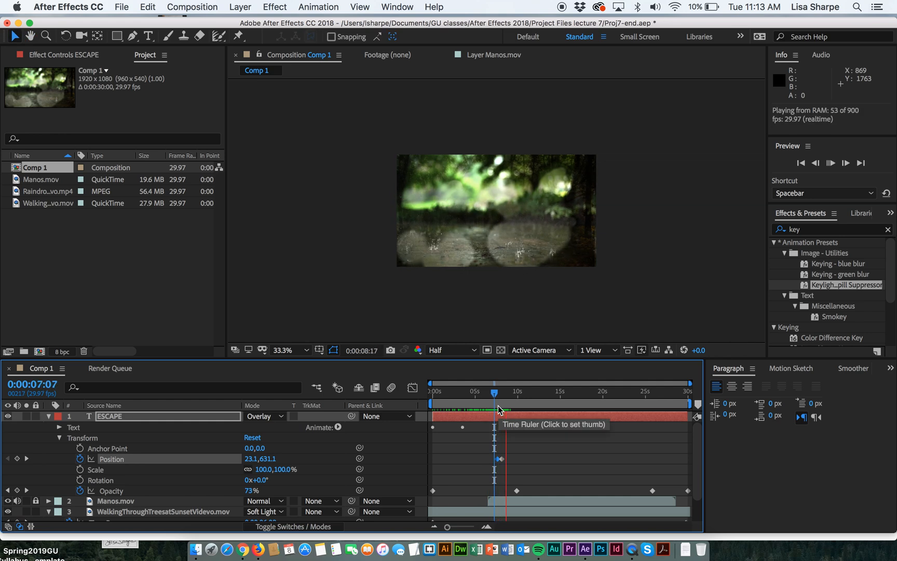
pyautogui.press('space')
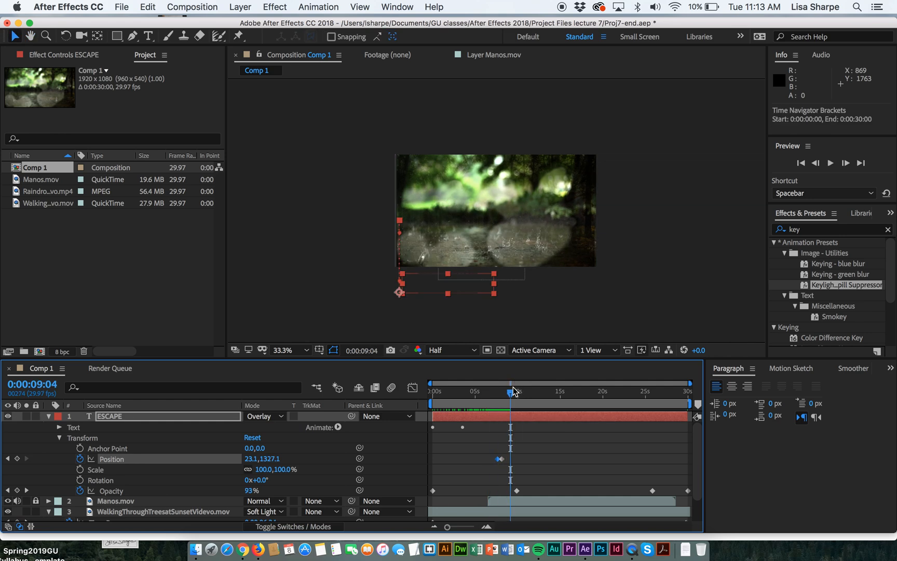
pyautogui.moveTo(511, 393); pyautogui.dragTo(493, 390)
pyautogui.press('space')
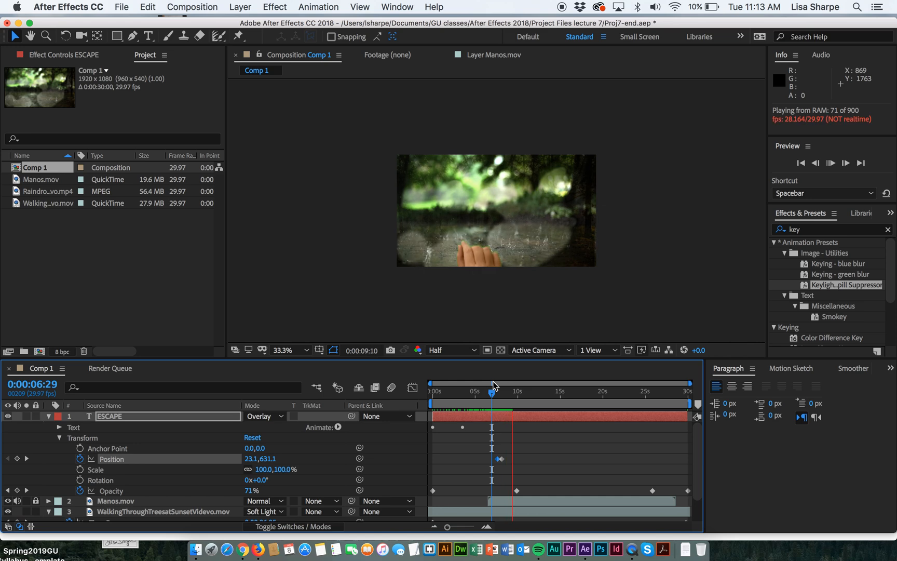
pyautogui.press('space')
pyautogui.moveTo(512, 393); pyautogui.dragTo(496, 393)
pyautogui.press('space')
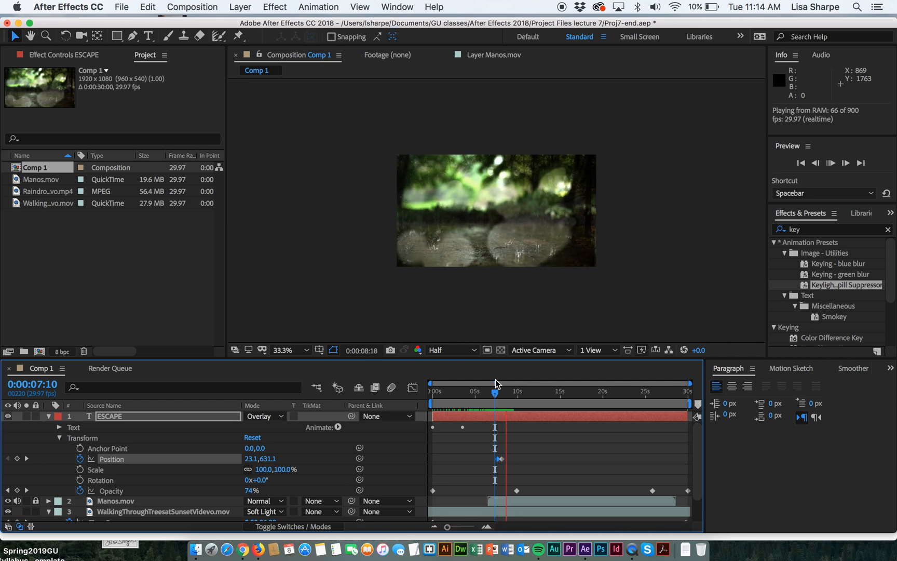
pyautogui.press('space')
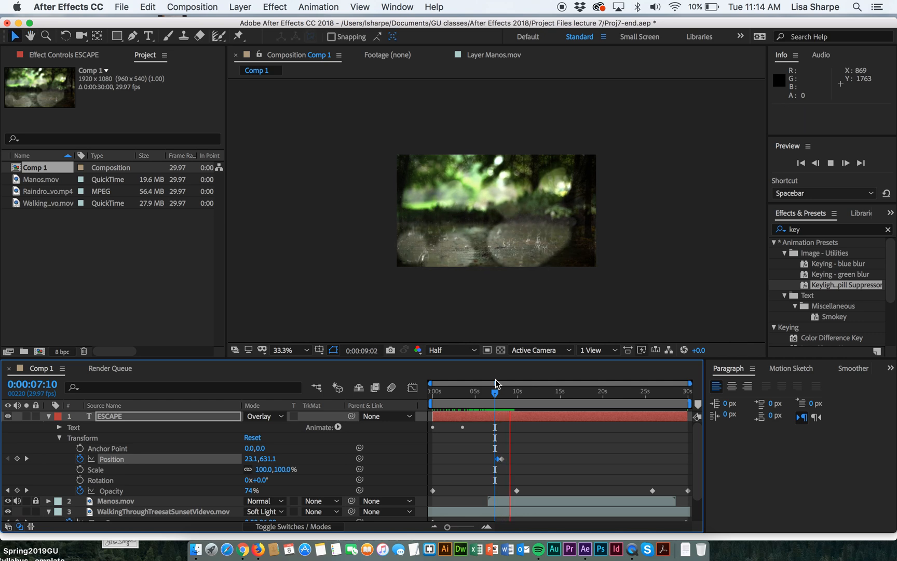
# Step: Collapse the ESCAPE layer's properties, keep that layer selected, and save the project
pyautogui.click(49, 416)
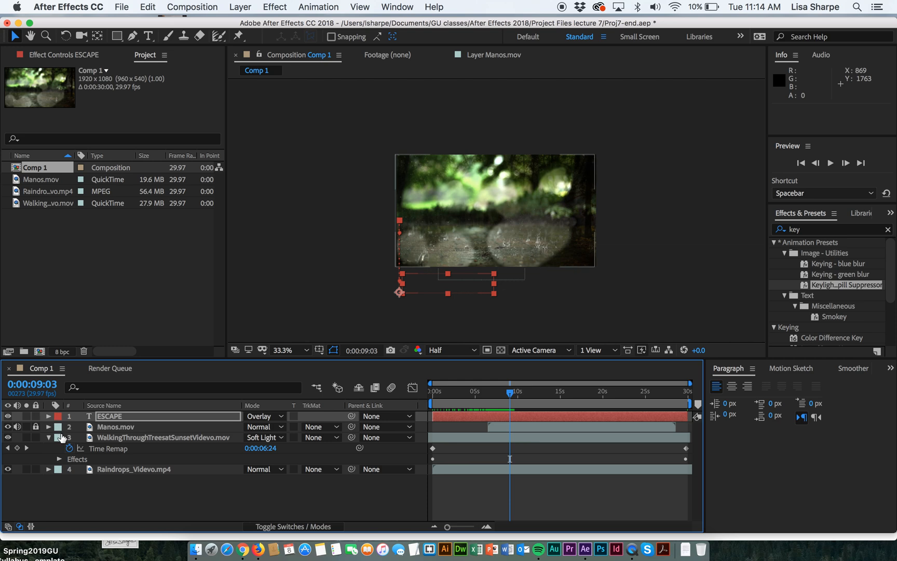
pyautogui.click(99, 433)
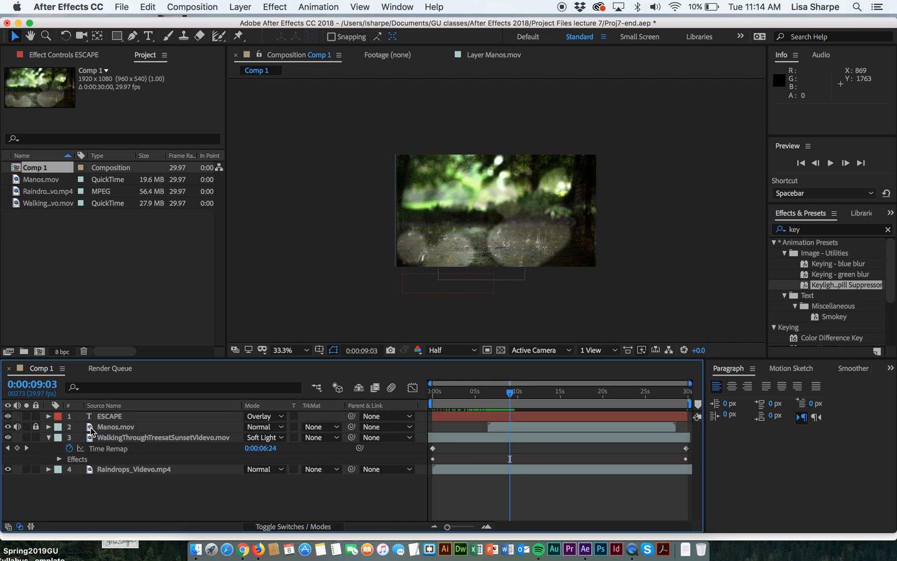
pyautogui.click(96, 415)
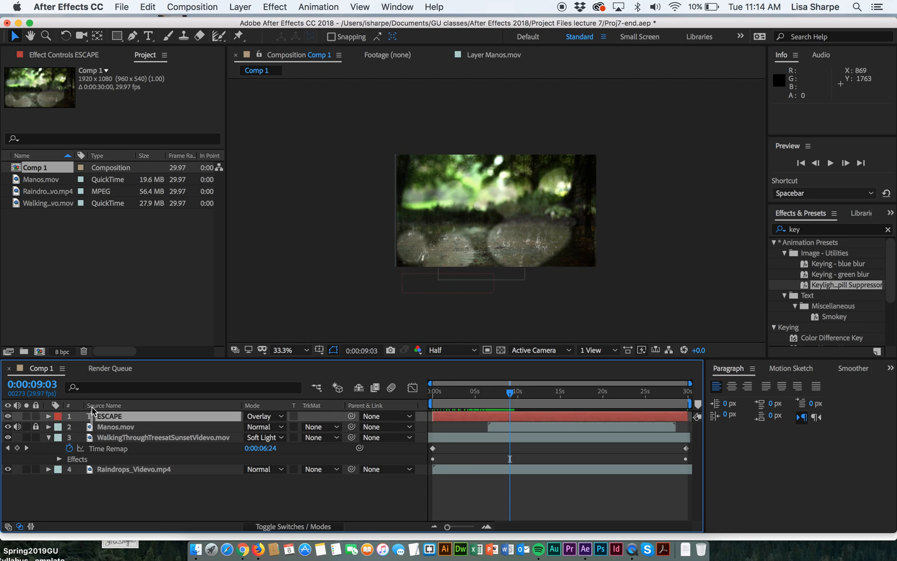
pyautogui.click(89, 432)
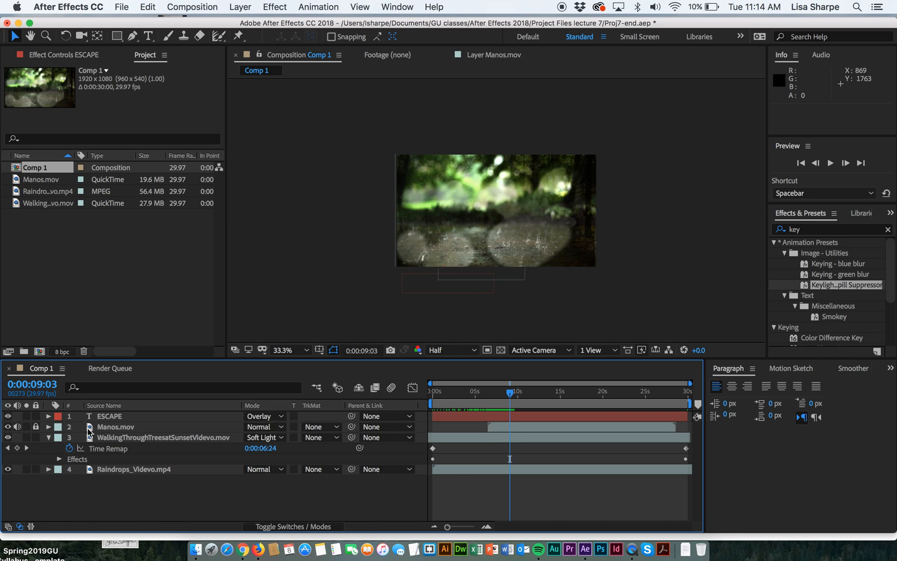
pyautogui.click(93, 416)
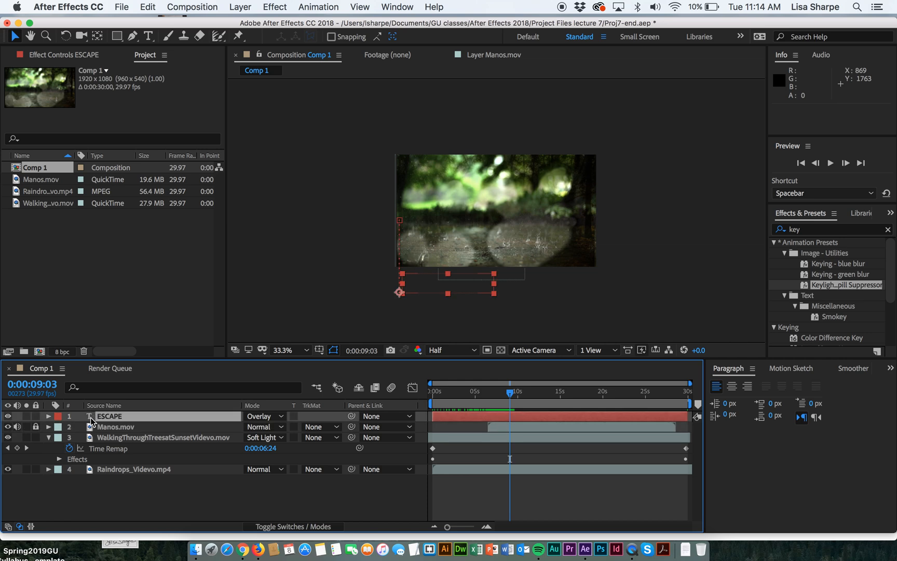
pyautogui.press('cmd+s')
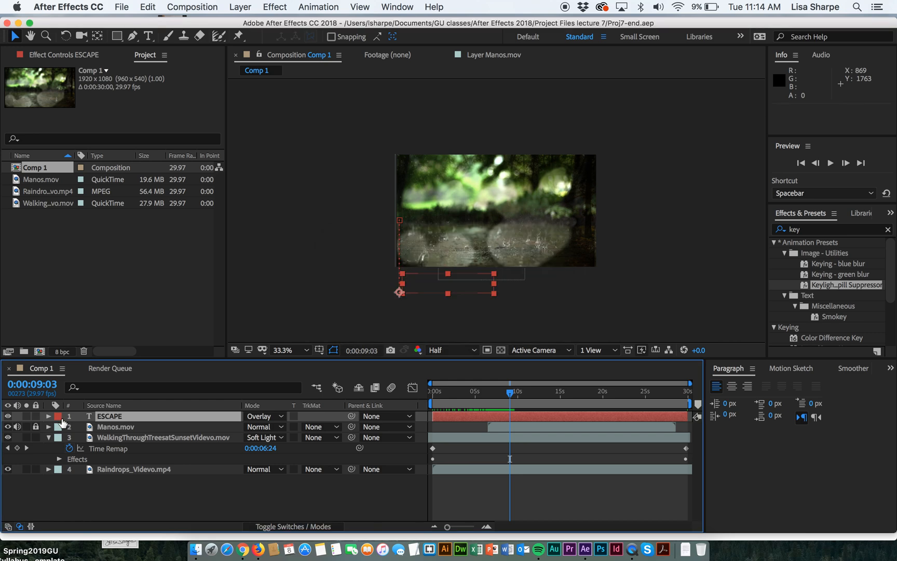
# Step: Move the ESCAPE text layer below Manos.mov in the layer stack, leaving its label color unchanged
pyautogui.click(62, 421)
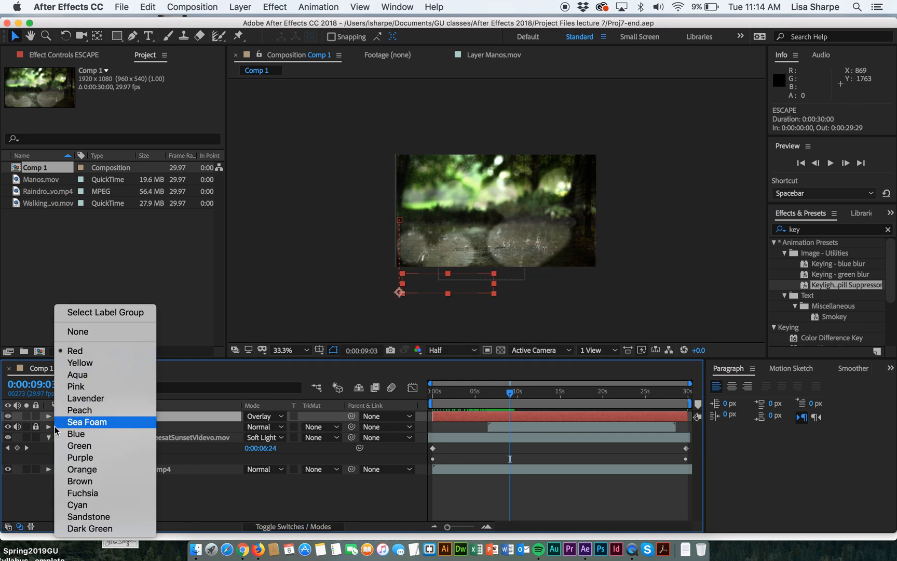
pyautogui.click(62, 422)
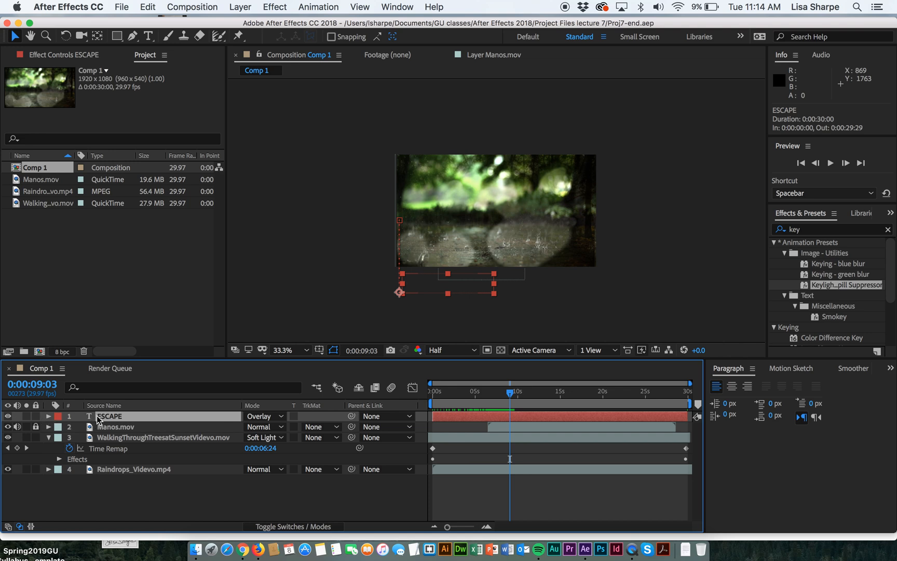
pyautogui.moveTo(99, 420); pyautogui.dragTo(99, 436)
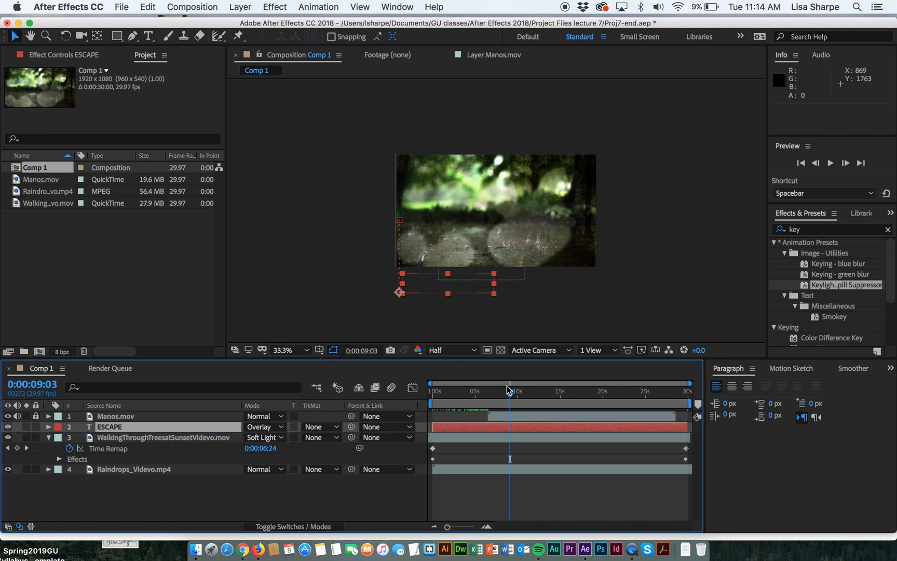
# Step: Replay the hand gesture from about 0:00:07:10 and check how the ESCAPE text moves behind the hand
pyautogui.moveTo(510, 393); pyautogui.dragTo(497, 356)
pyautogui.press('space')
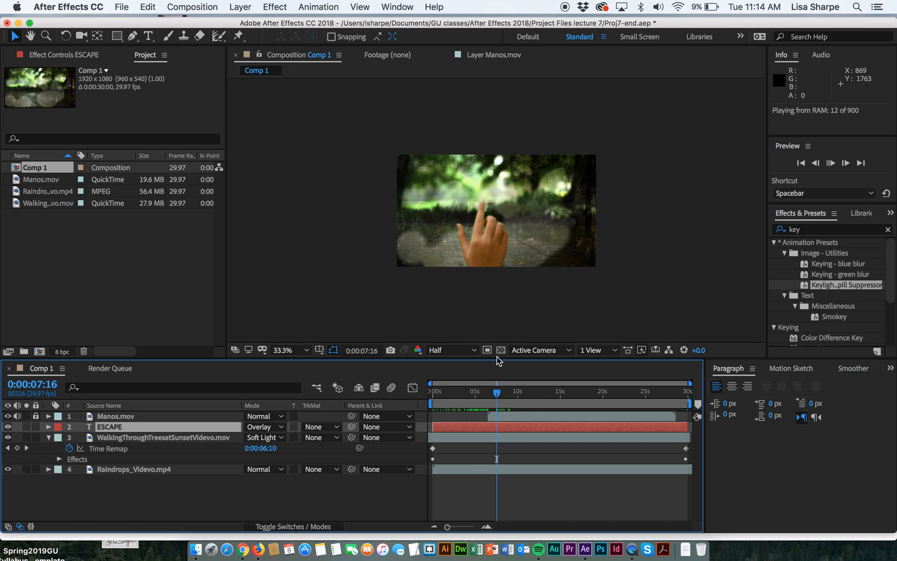
pyautogui.press('space')
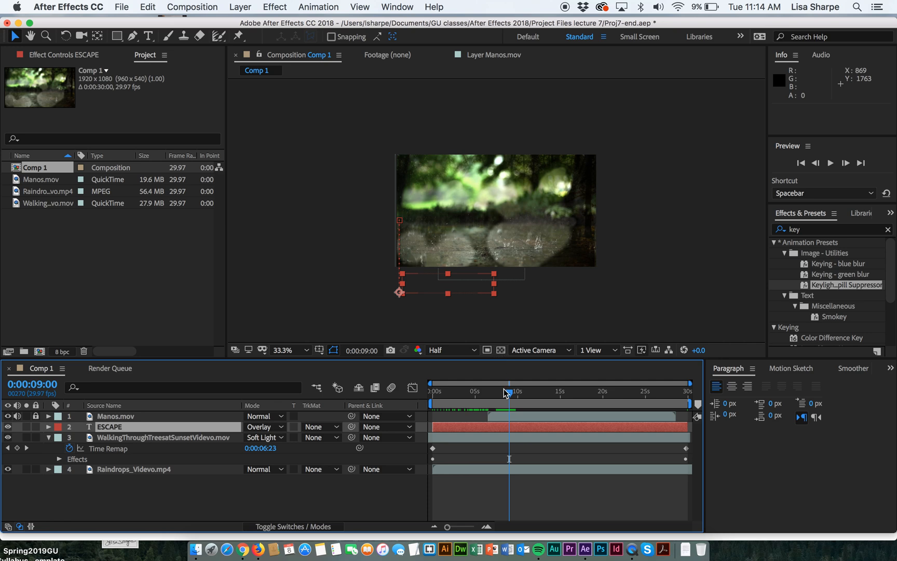
pyautogui.moveTo(512, 395); pyautogui.dragTo(499, 395)
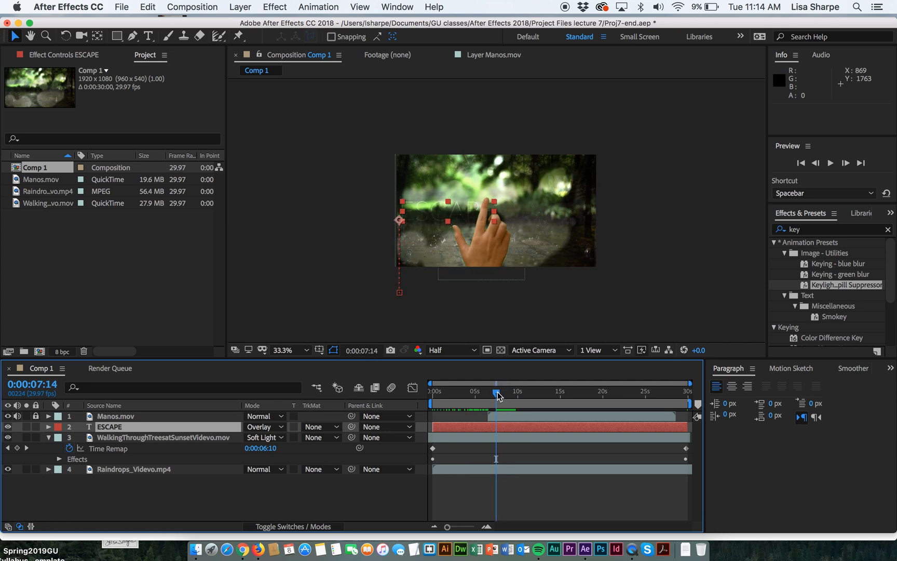
pyautogui.press('space')
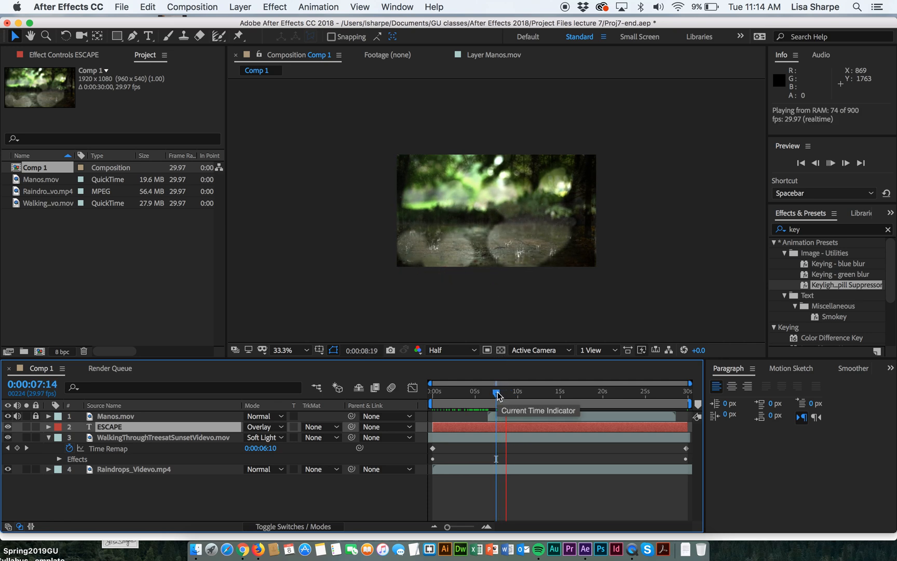
pyautogui.press('space')
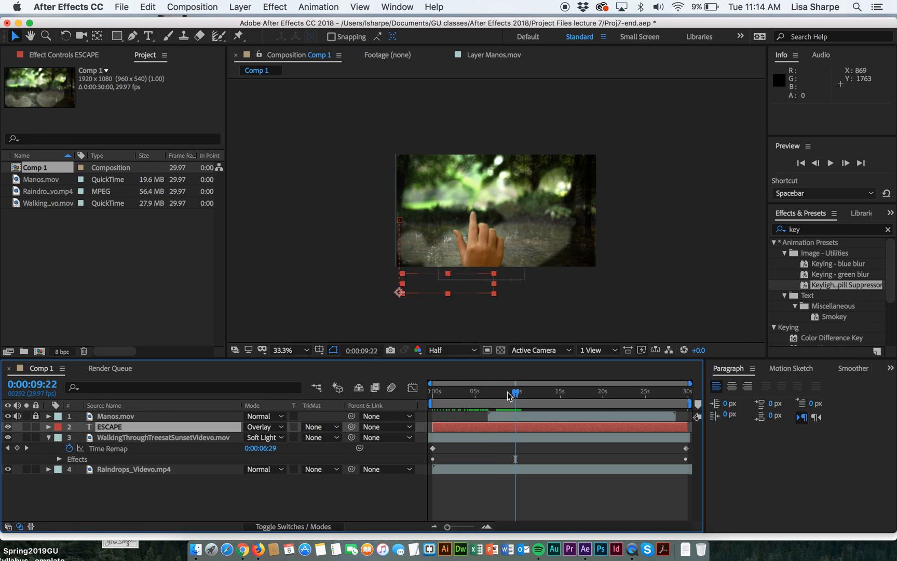
pyautogui.moveTo(507, 393)
pyautogui.mouseDown()
pyautogui.moveTo(515, 395)
pyautogui.moveTo(496, 398)
pyautogui.mouseUp()
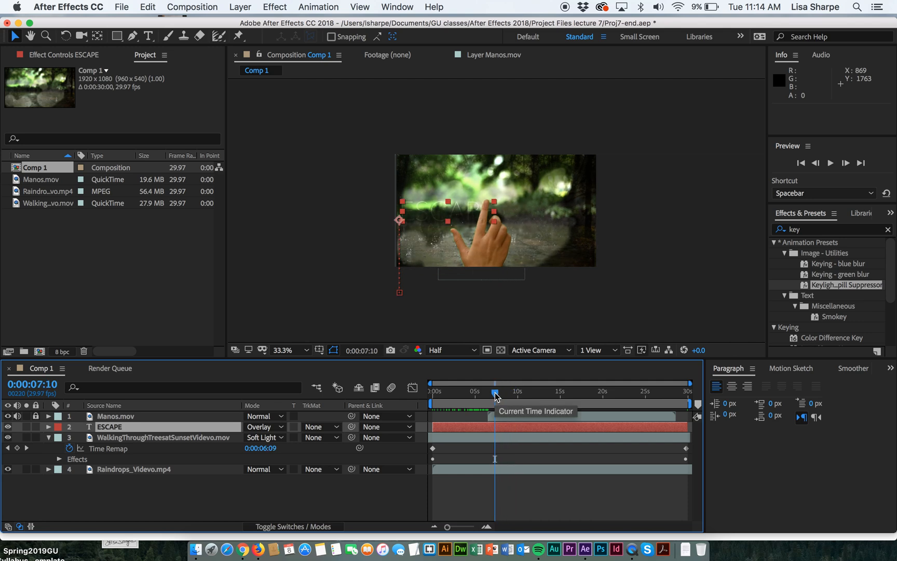
pyautogui.press('space')
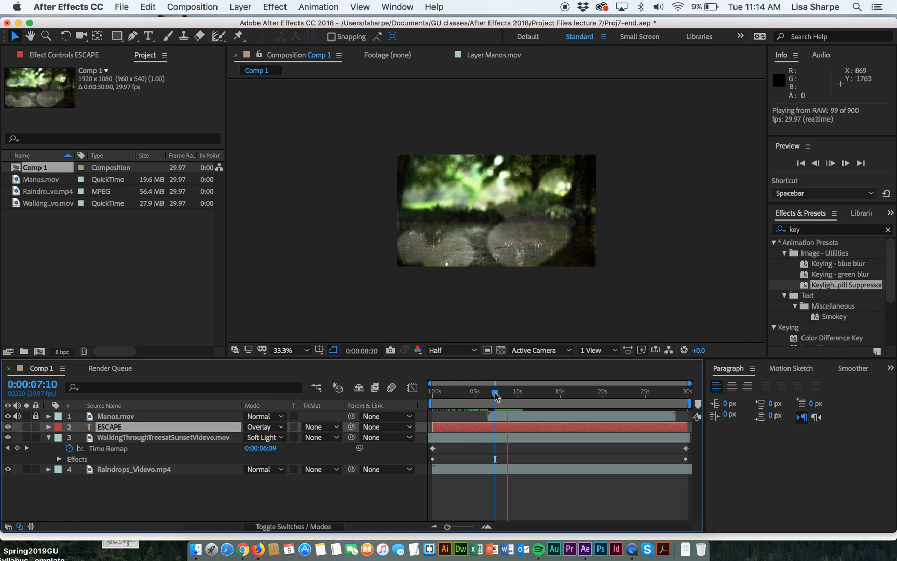
pyautogui.press('space')
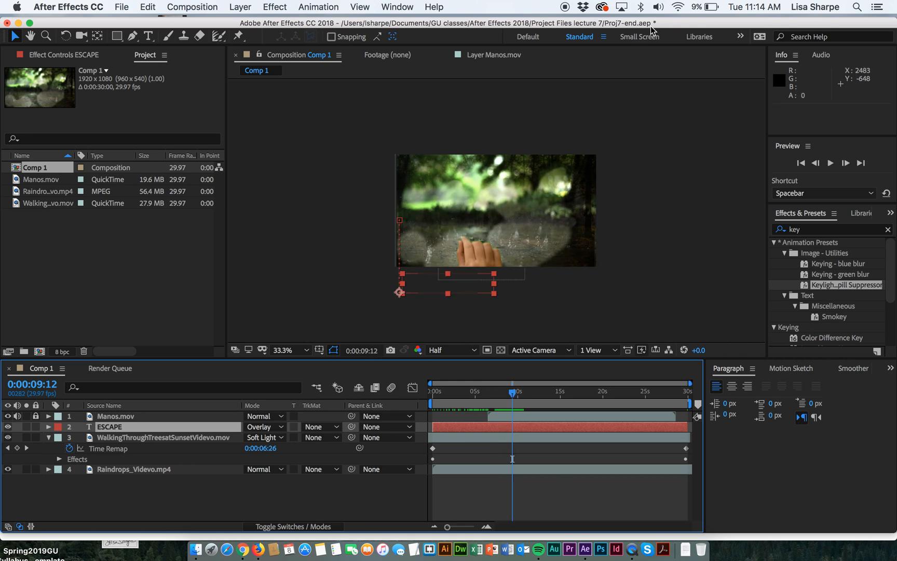